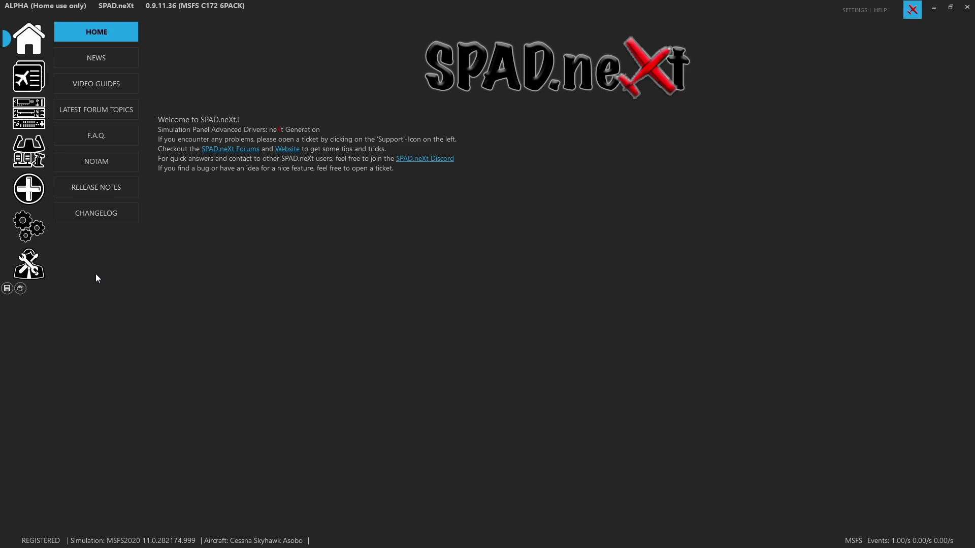
# Open Registration in settings and list the purchasable addons, including vFIP at 19.99€
pyautogui.click(35, 239)
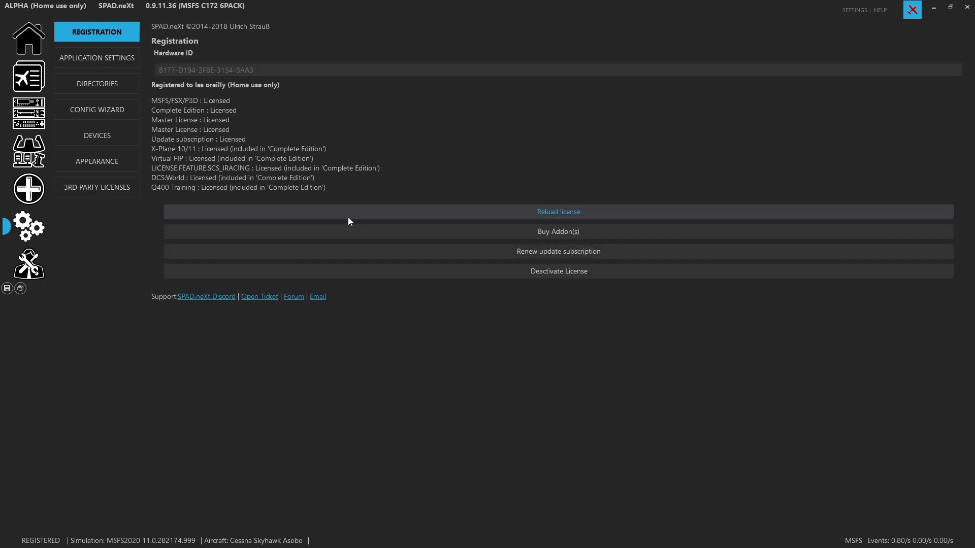
pyautogui.click(383, 231)
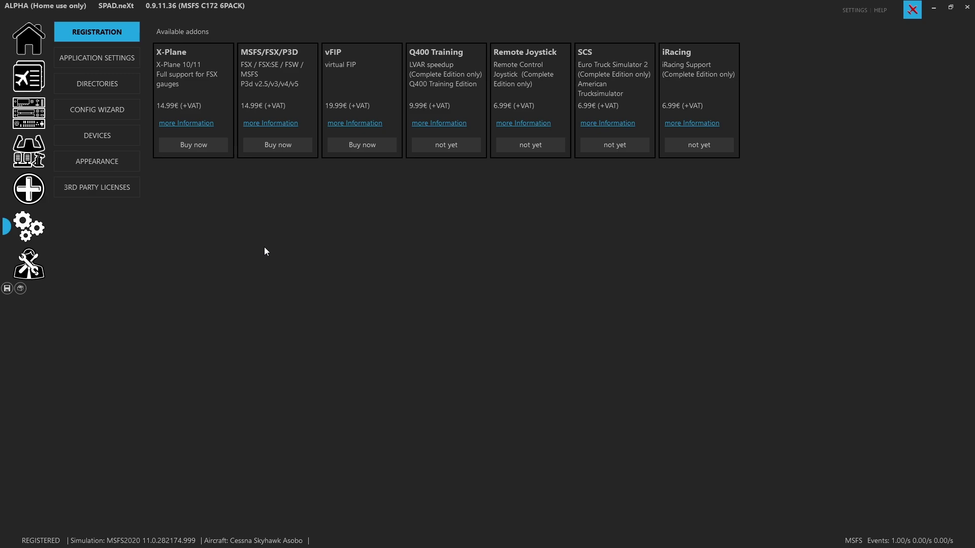
# Add six virtual FIPs from the addon Virtual Devices page, then go back Home
pyautogui.click(30, 198)
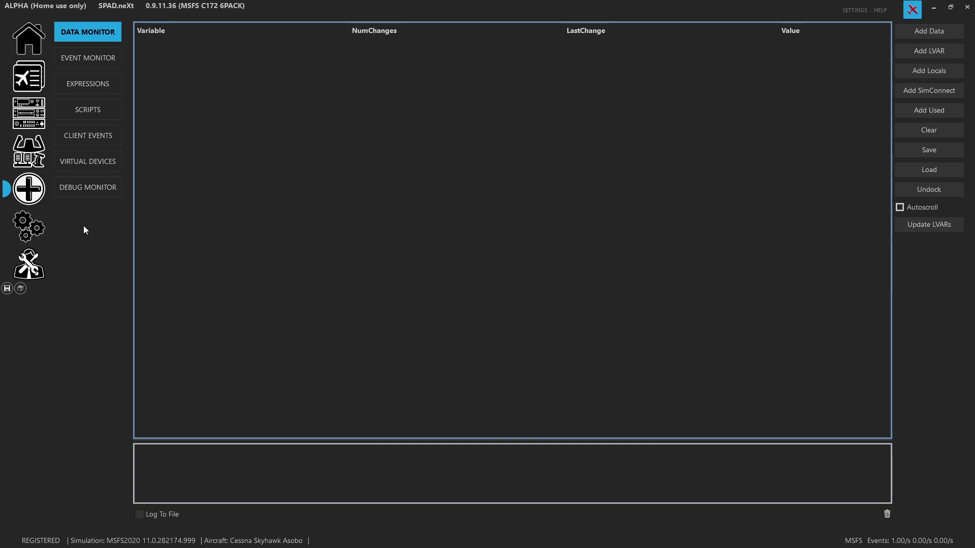
pyautogui.click(96, 165)
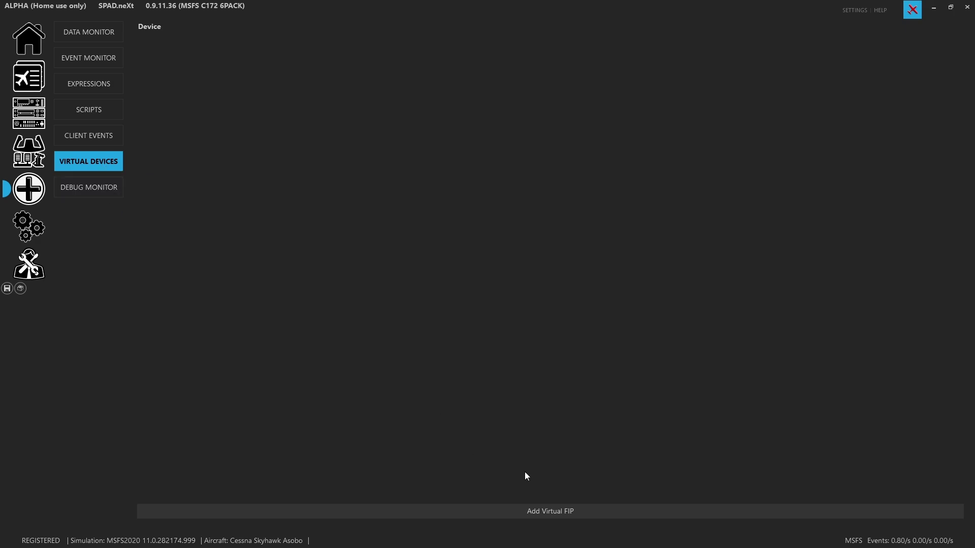
pyautogui.click(552, 512)
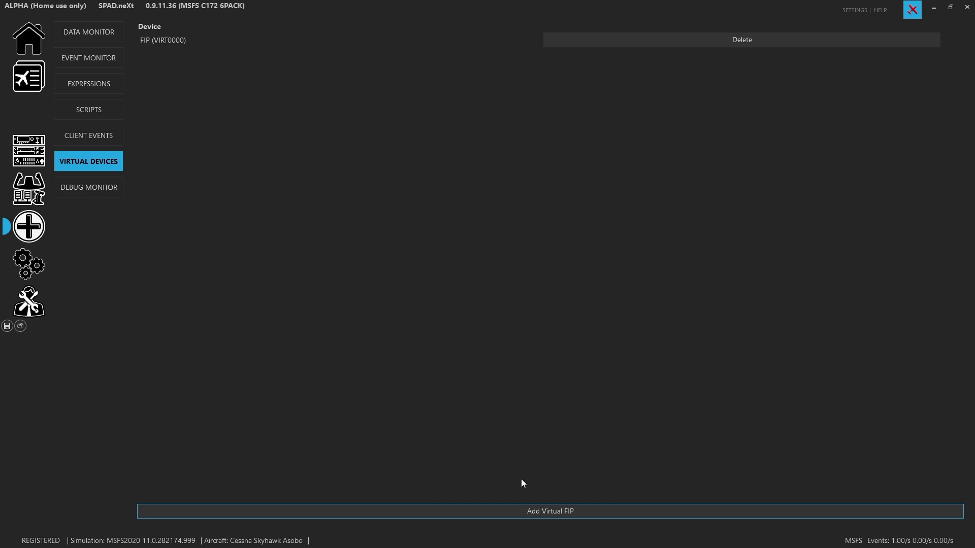
pyautogui.click(534, 513)
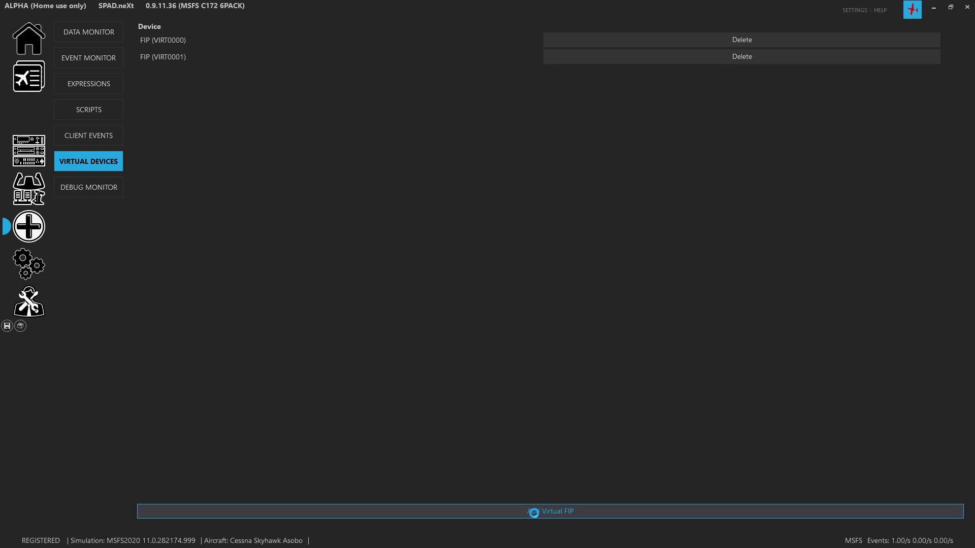
pyautogui.click(534, 512)
pyautogui.click(534, 513)
pyautogui.click(534, 513)
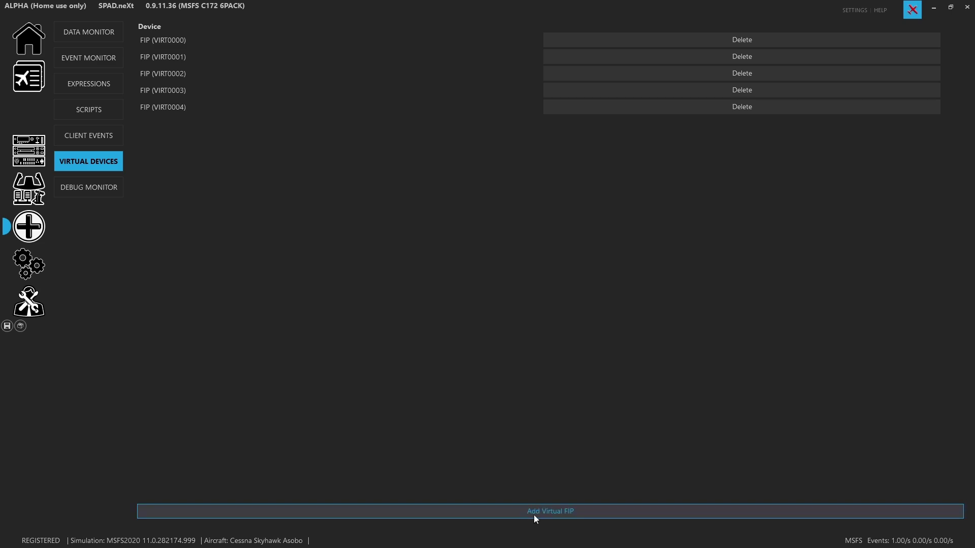
pyautogui.click(534, 514)
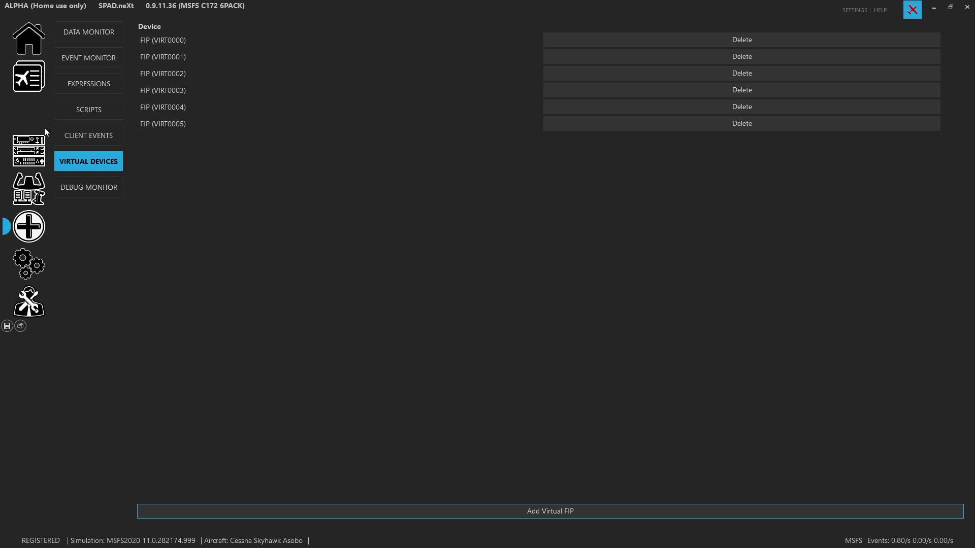
pyautogui.click(29, 45)
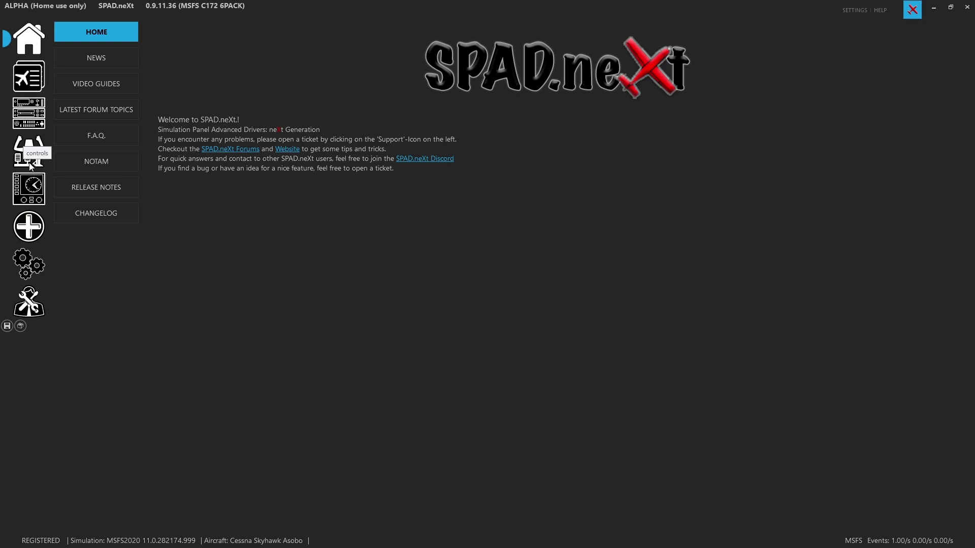
# Look over the FIP VIRT0001 and VIRT0002 tabs, then return to the empty VIRT0000
pyautogui.click(30, 188)
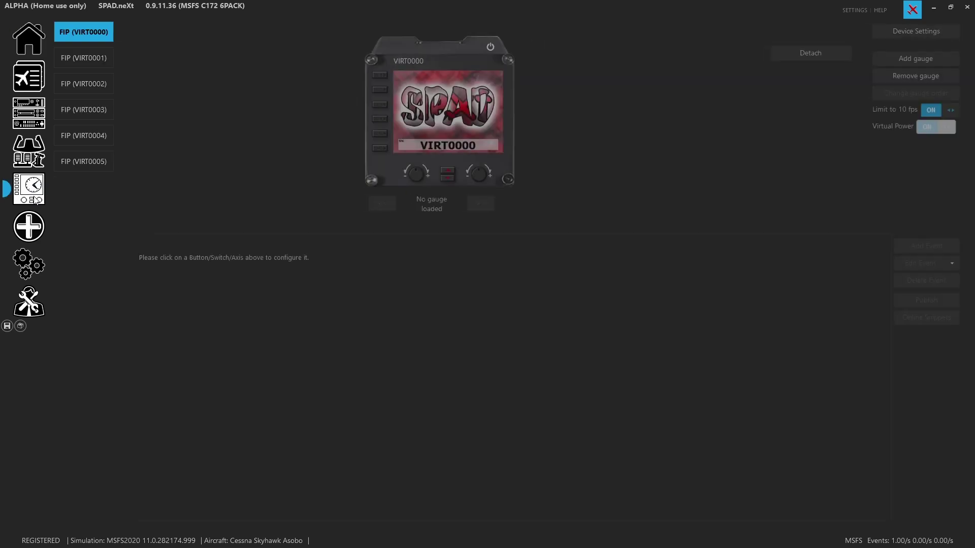
pyautogui.click(76, 57)
pyautogui.click(79, 91)
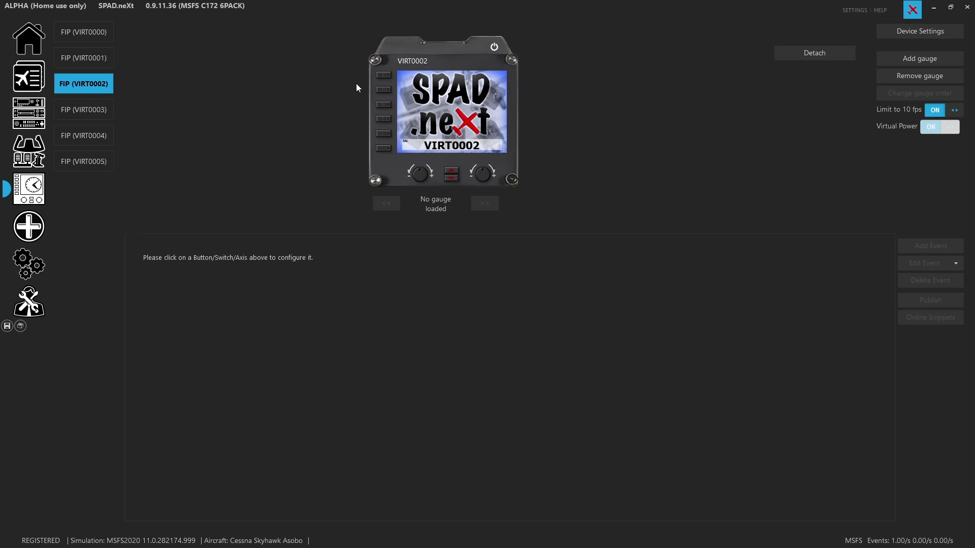
pyautogui.click(89, 39)
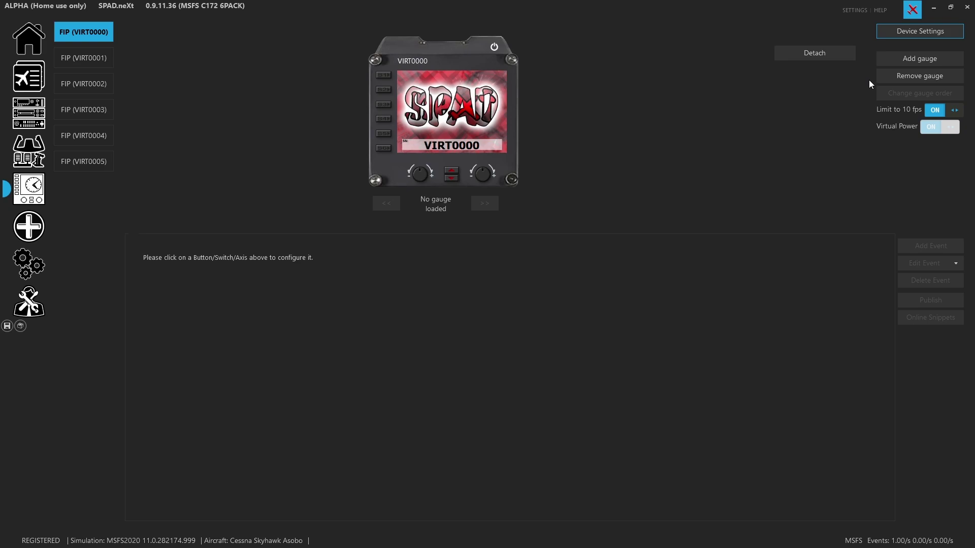
# Open the Load Gauge library for VIRT0000 and browse the FIPGUAGES.COM, FIP BETA and SAITEK folders
pyautogui.click(908, 60)
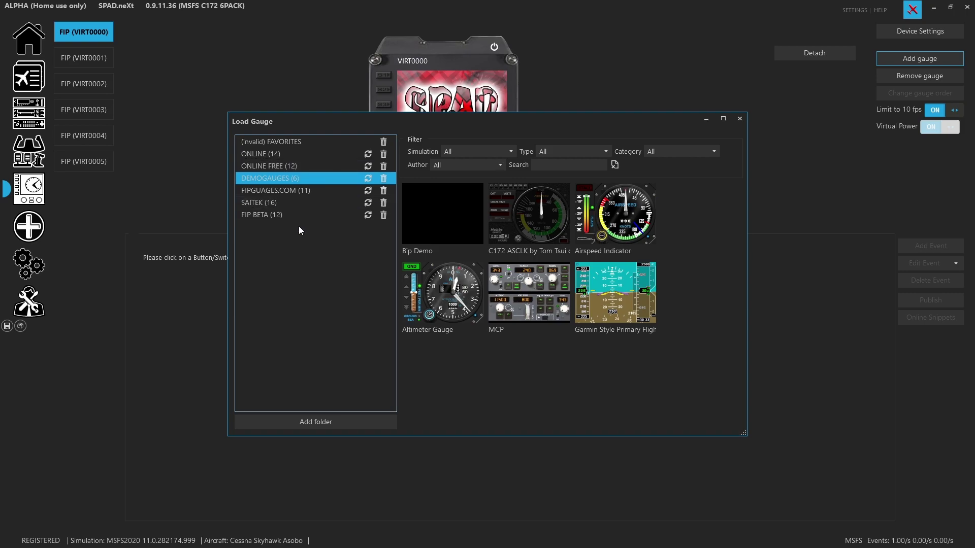
pyautogui.click(294, 194)
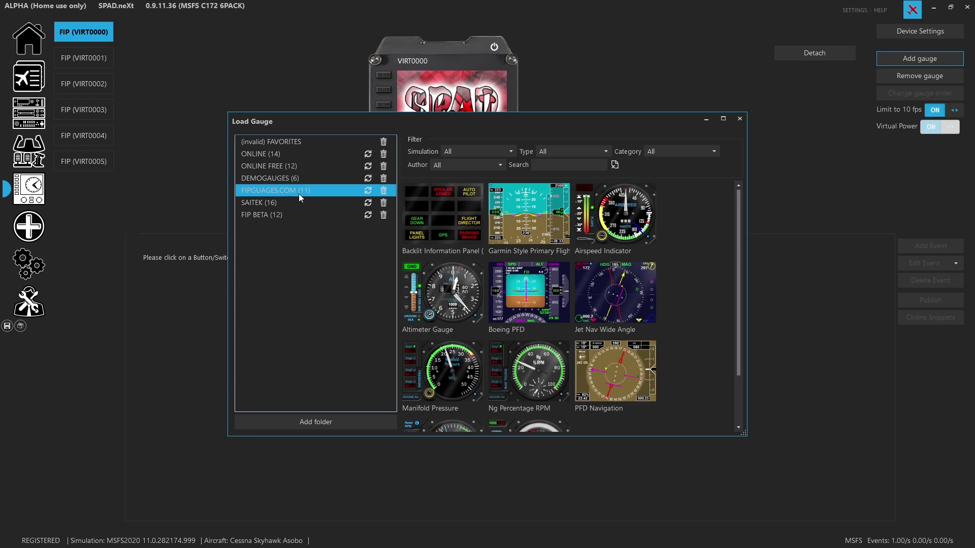
pyautogui.click(291, 216)
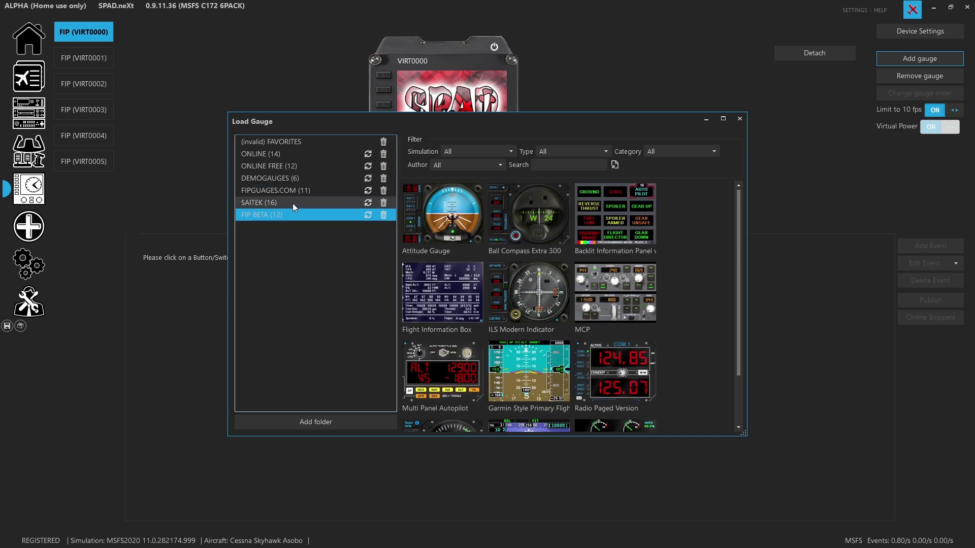
pyautogui.click(297, 193)
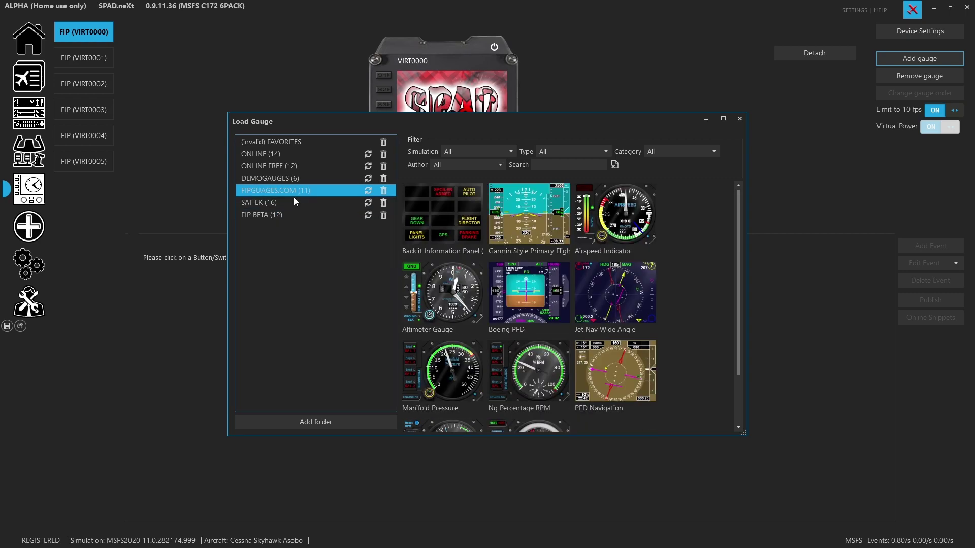
pyautogui.click(291, 203)
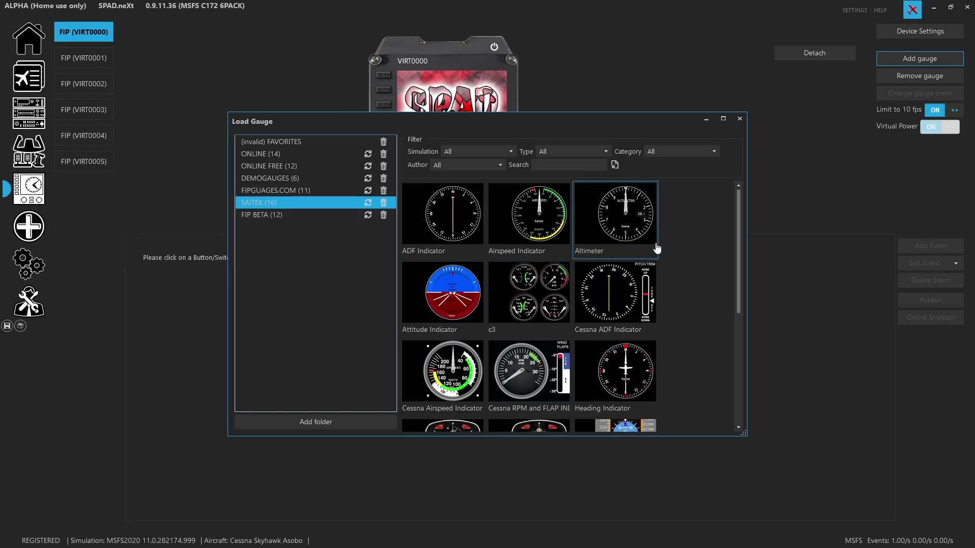
# Scroll through the SAITEK gauges, then browse the ONLINE FREE PFD v4 and Baron gauges
pyautogui.moveTo(738, 231); pyautogui.dragTo(731, 203)
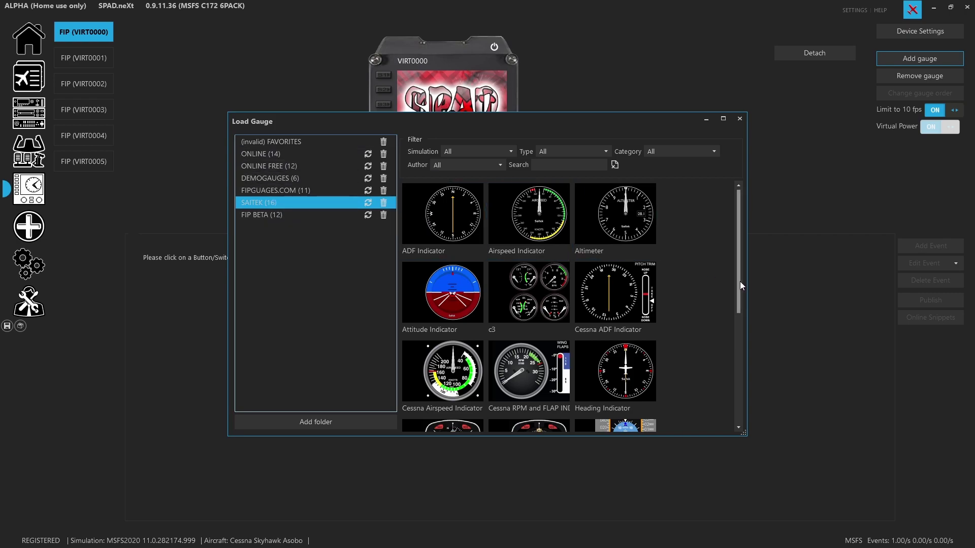
pyautogui.moveTo(739, 281); pyautogui.dragTo(720, 248)
pyautogui.click(282, 164)
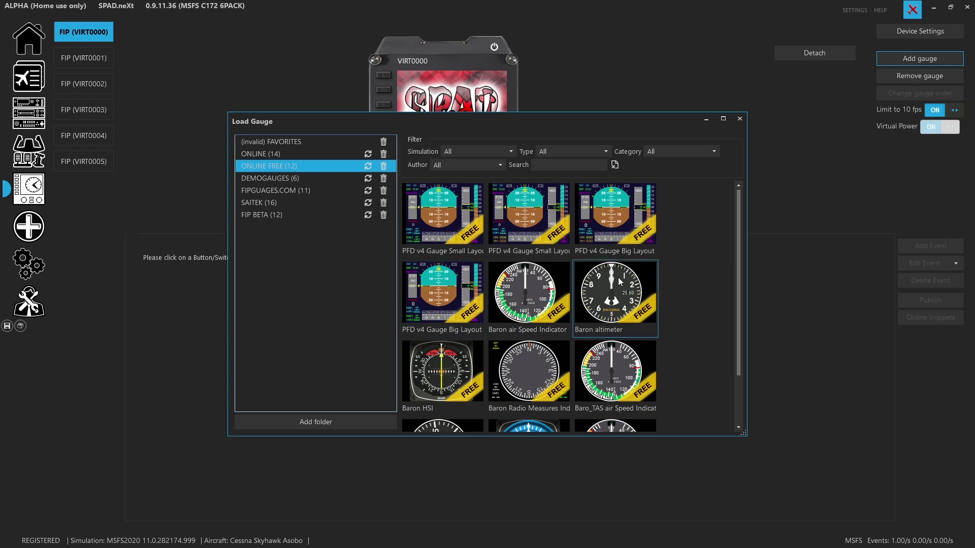
pyautogui.moveTo(739, 250); pyautogui.dragTo(736, 312)
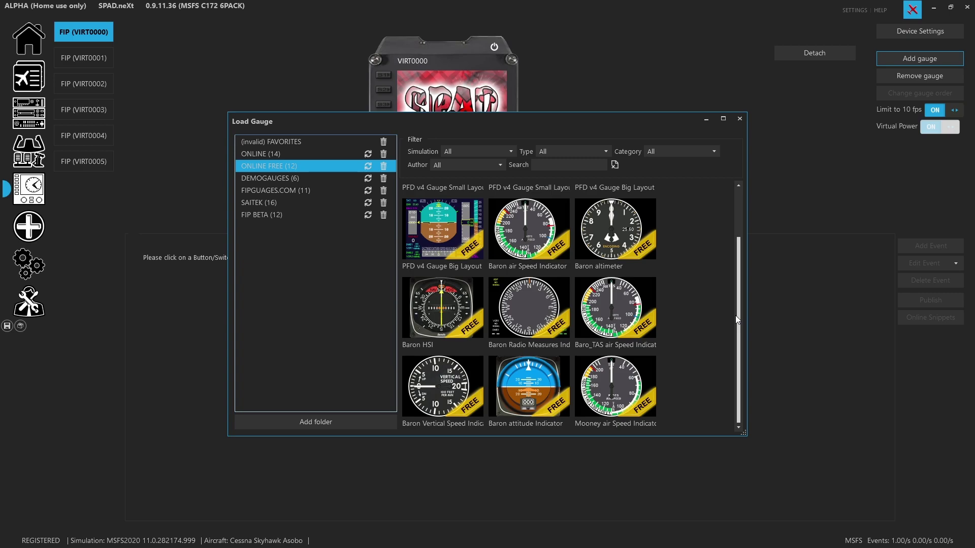
pyautogui.moveTo(737, 320); pyautogui.dragTo(736, 273)
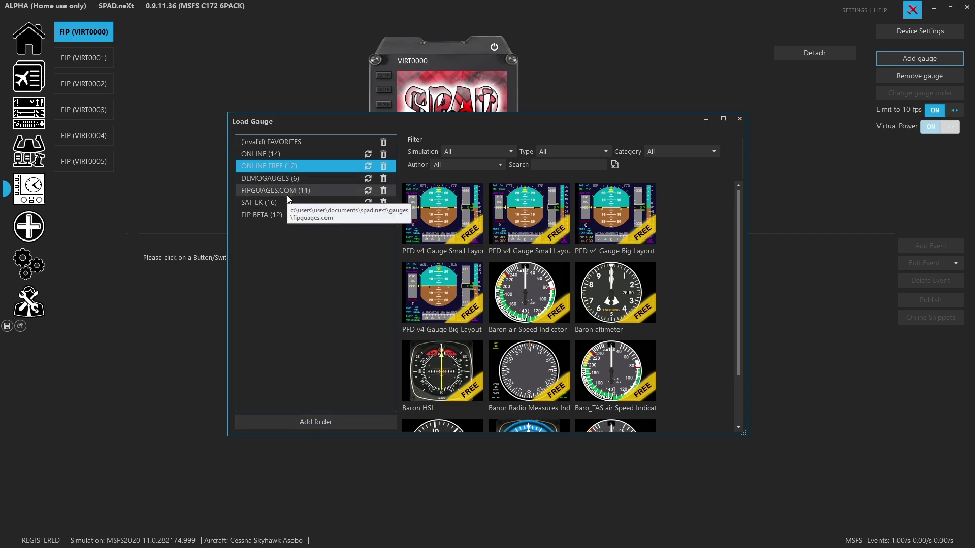
# Add the FIPGUAGES.COM folder to the gauge library as a new collection
pyautogui.click(317, 422)
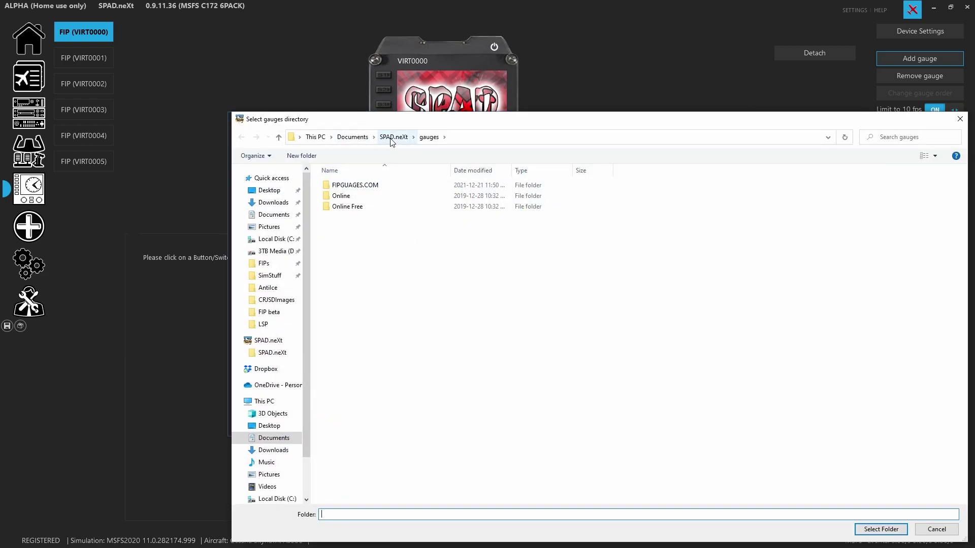
pyautogui.doubleClick(377, 188)
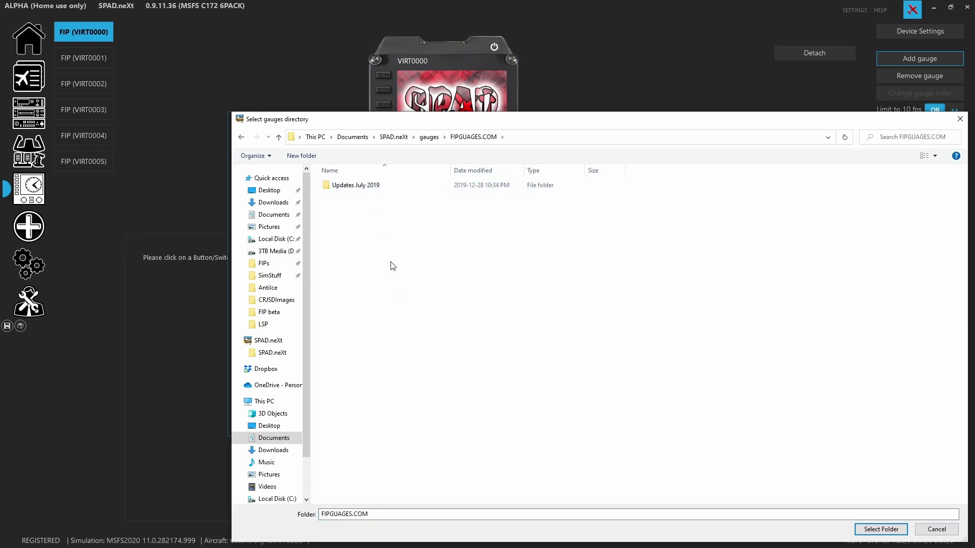
pyautogui.click(881, 529)
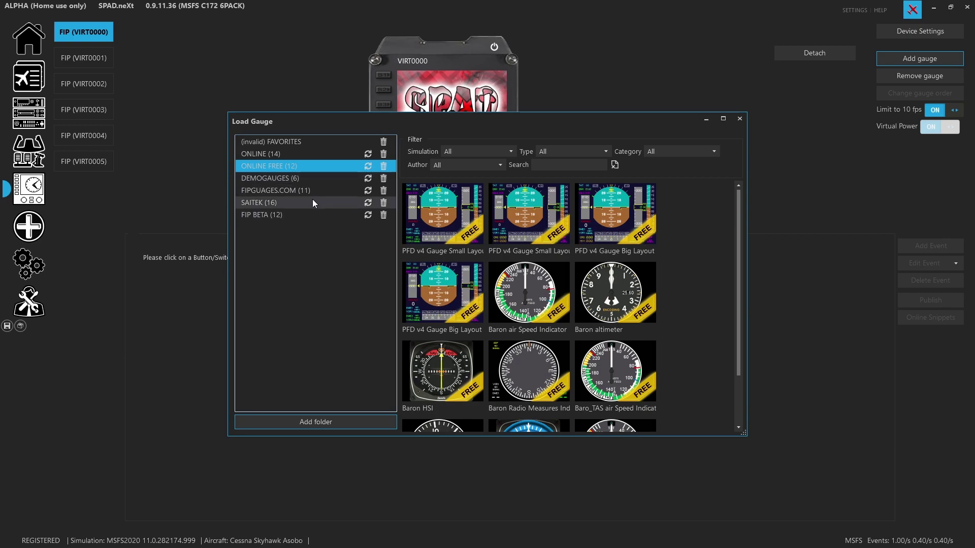
# Scroll to the Baron attitude Indicator in the gauge list and load it onto VIRT0000
pyautogui.scroll(-3, 533, 399)
pyautogui.moveTo(532, 399)
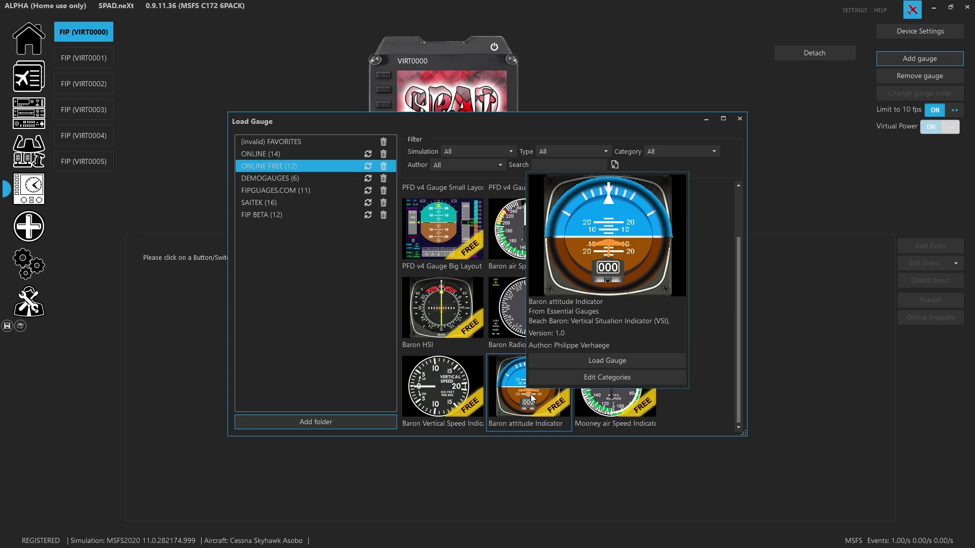
pyautogui.click(589, 362)
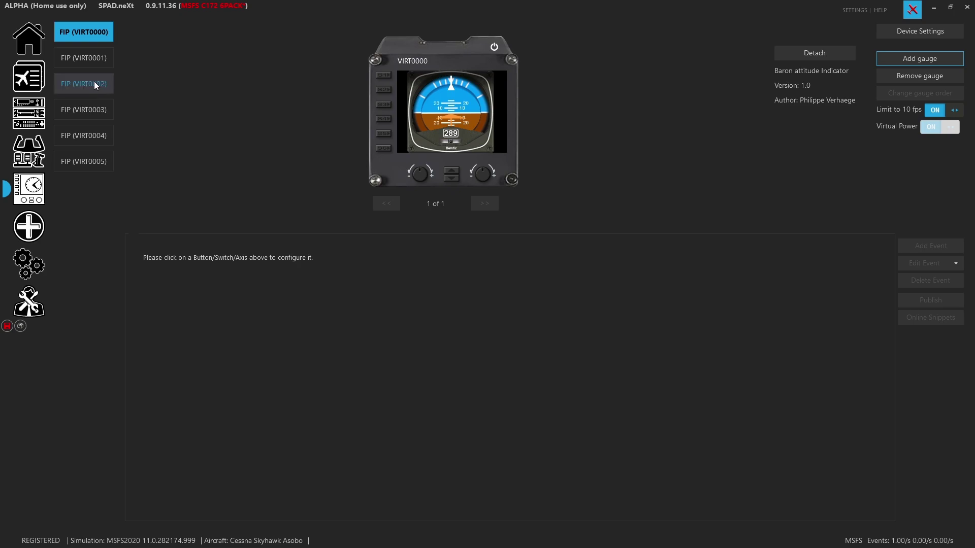
# Load the Baron HSI gauge onto virtual FIP VIRT0001
pyautogui.click(96, 65)
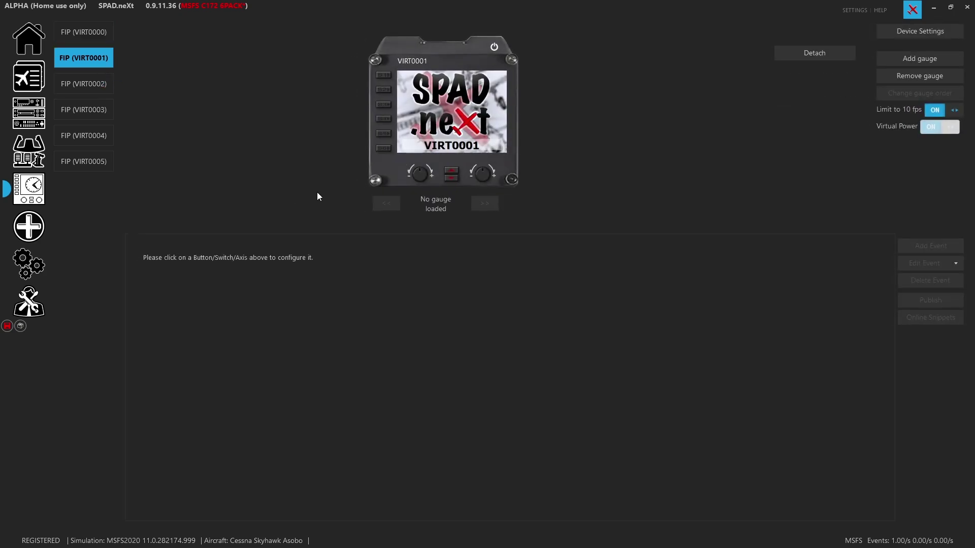
pyautogui.click(893, 63)
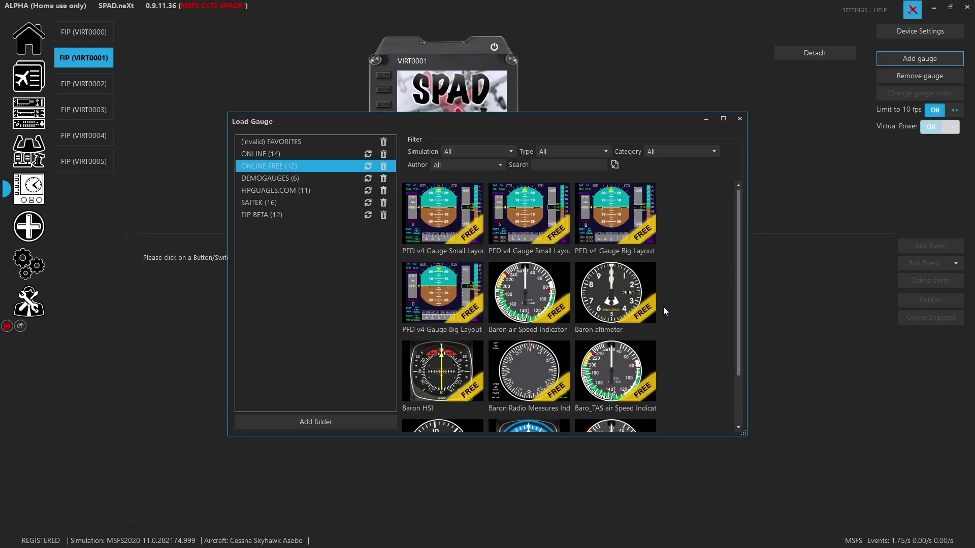
pyautogui.scroll(-1, 670, 306)
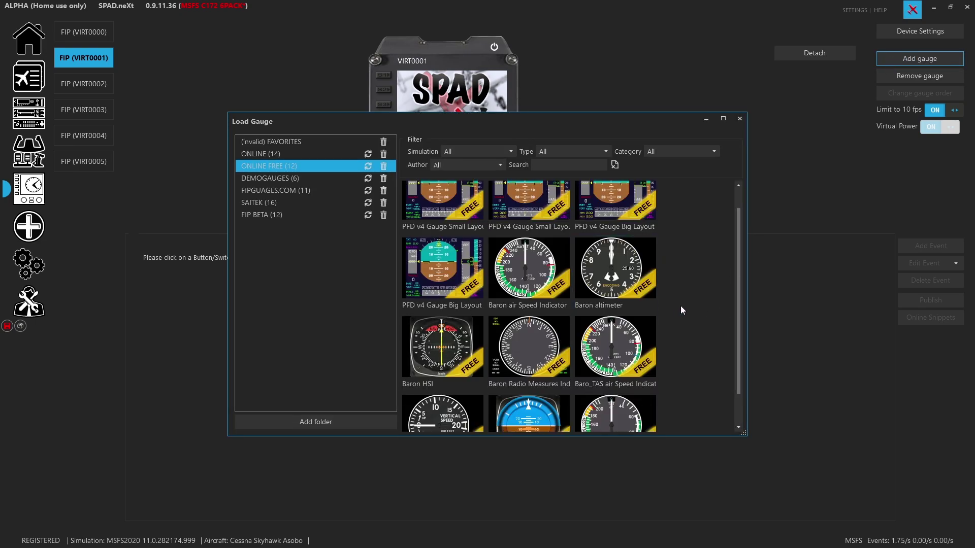
pyautogui.click(456, 351)
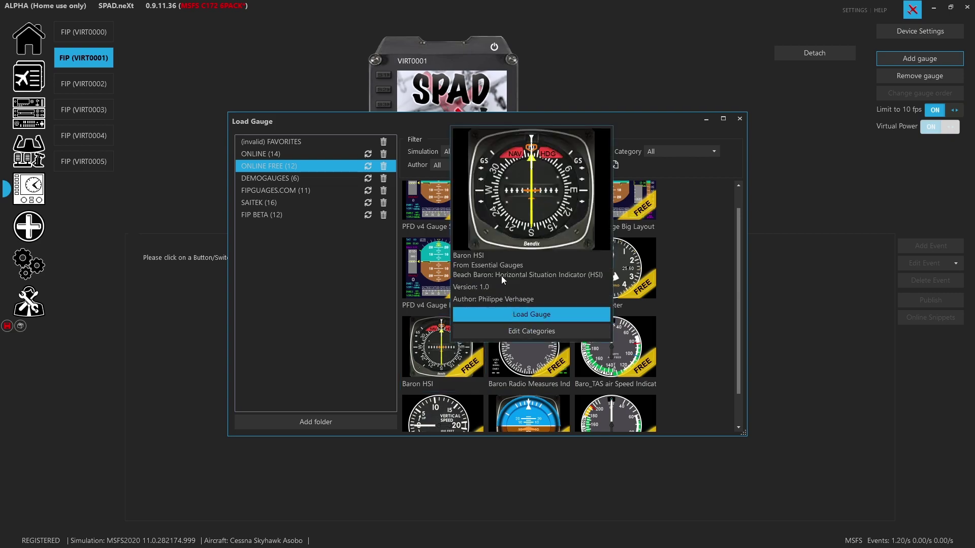
pyautogui.click(512, 313)
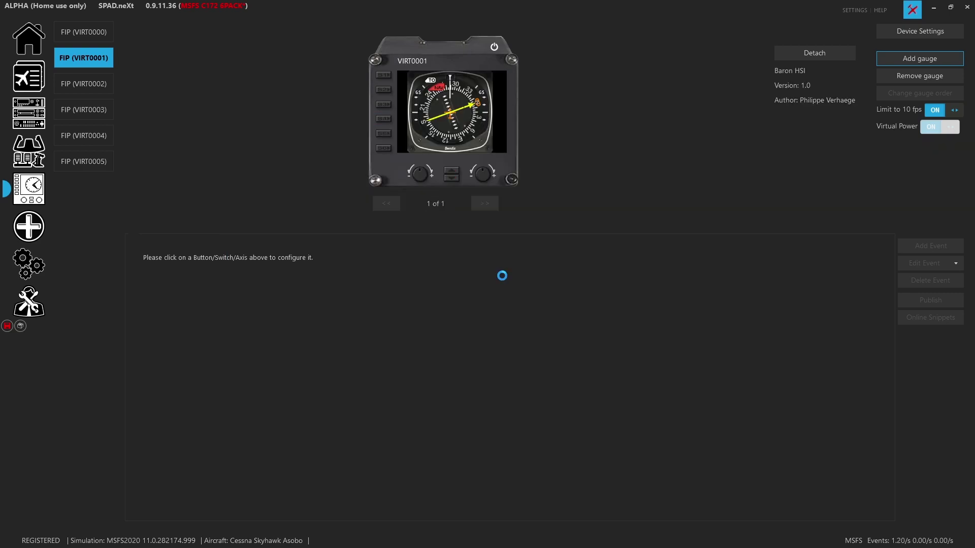
# Load the Baron air Speed Indicator onto VIRT0002 and save the MSFS C172 6PACK profile
pyautogui.click(77, 86)
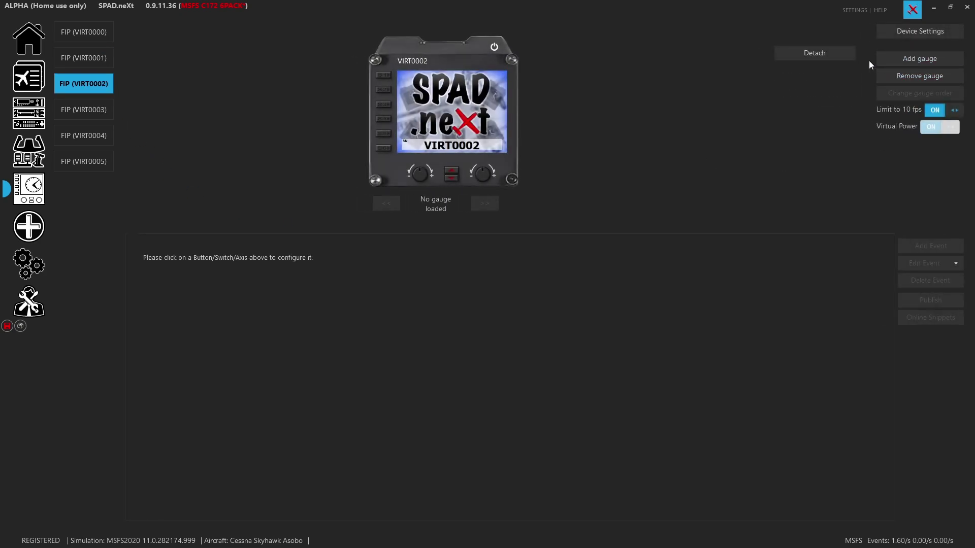
pyautogui.click(883, 61)
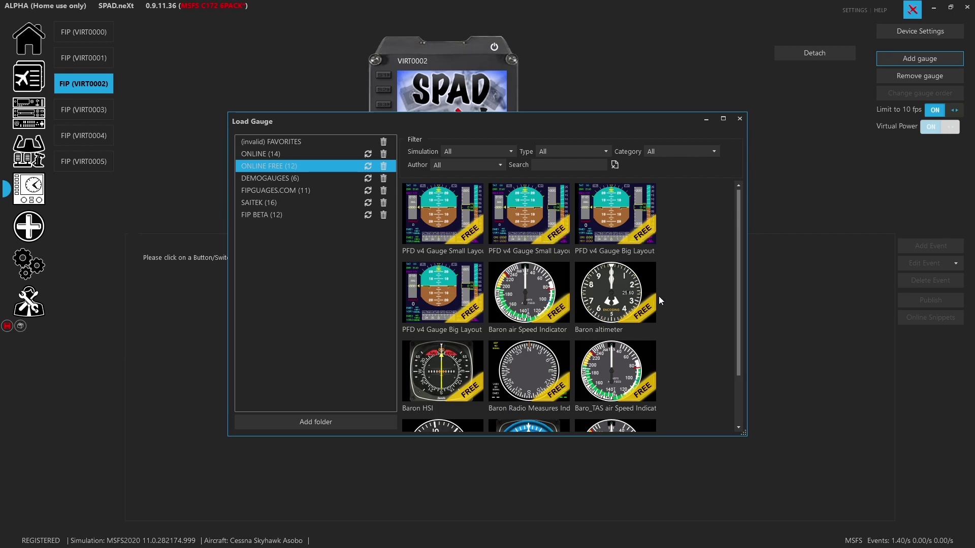
pyautogui.moveTo(522, 302)
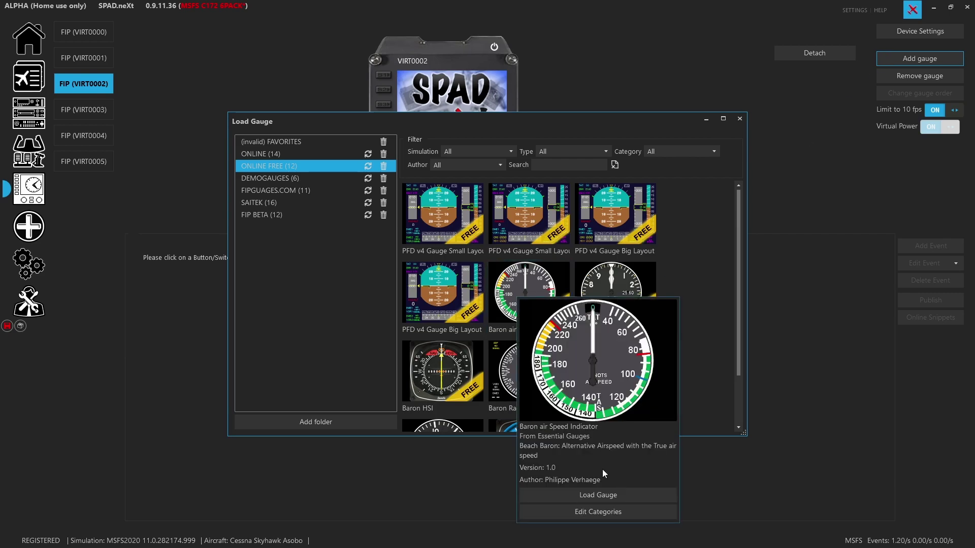
pyautogui.click(599, 494)
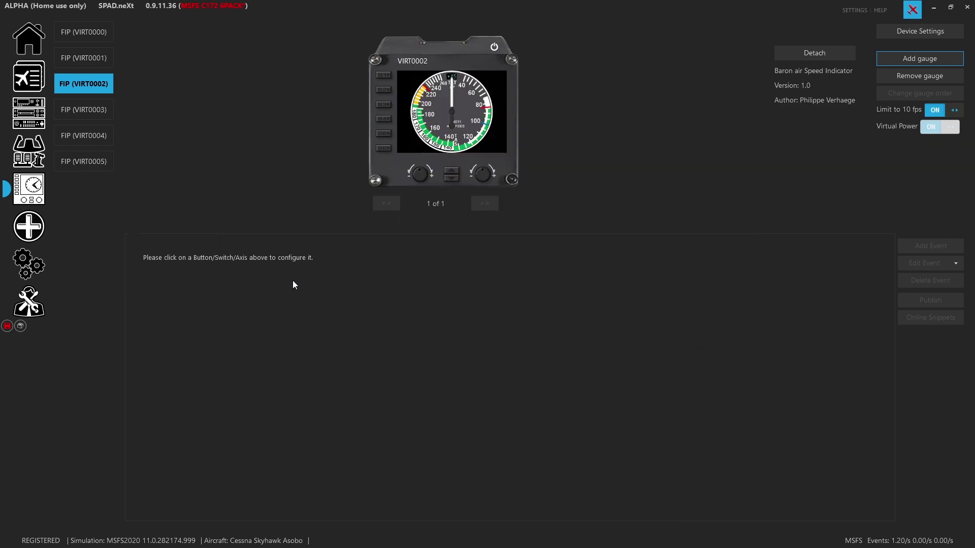
pyautogui.hotkey('ctrl', 's')
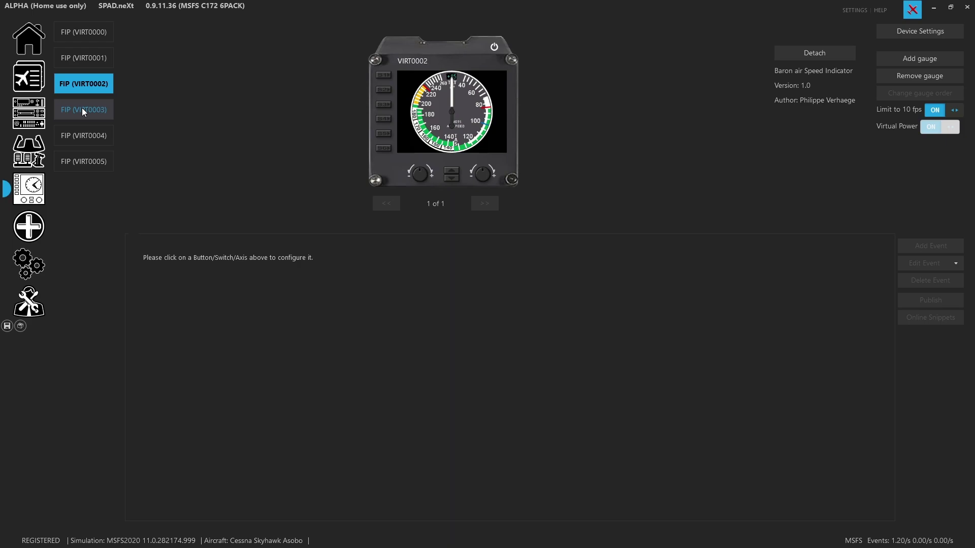
# Load the Baron altimeter gauge onto virtual FIP VIRT0003
pyautogui.click(84, 110)
pyautogui.click(914, 59)
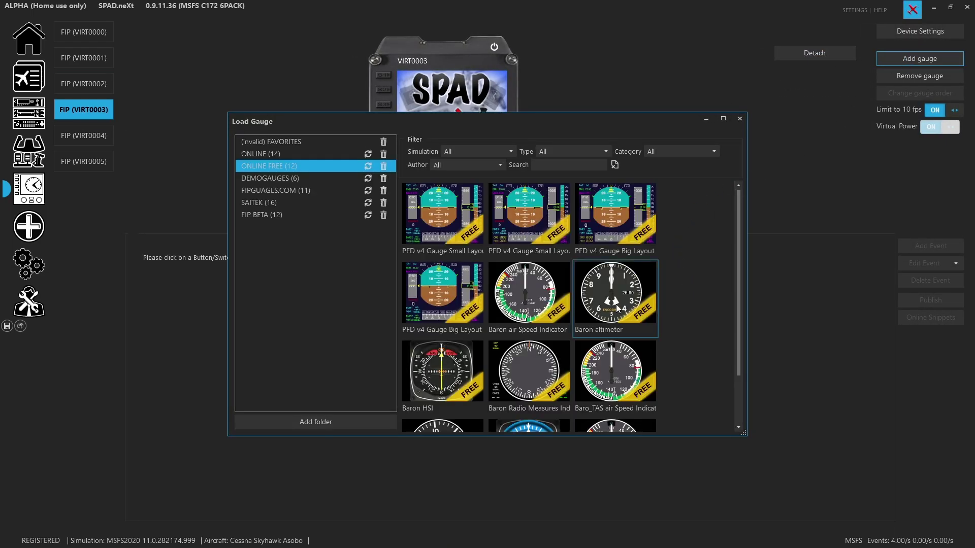
pyautogui.moveTo(617, 303)
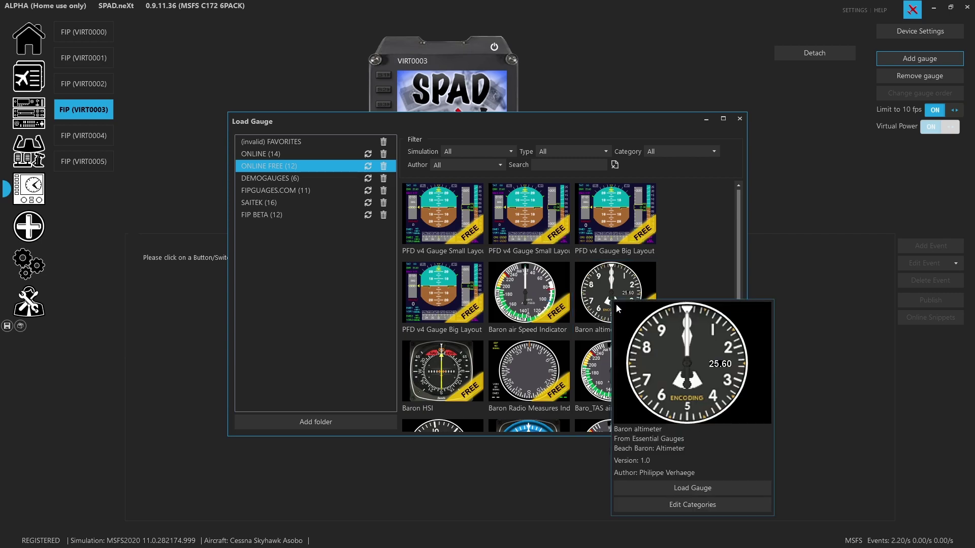
pyautogui.click(682, 495)
# Load the Baron Vertical Speed Indicator onto virtual FIP VIRT0004
pyautogui.click(98, 135)
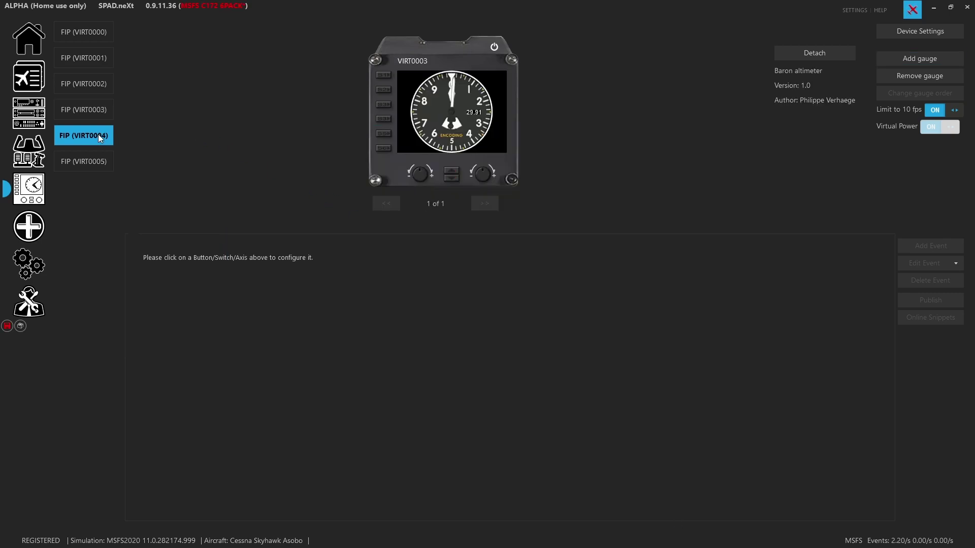
pyautogui.click(912, 58)
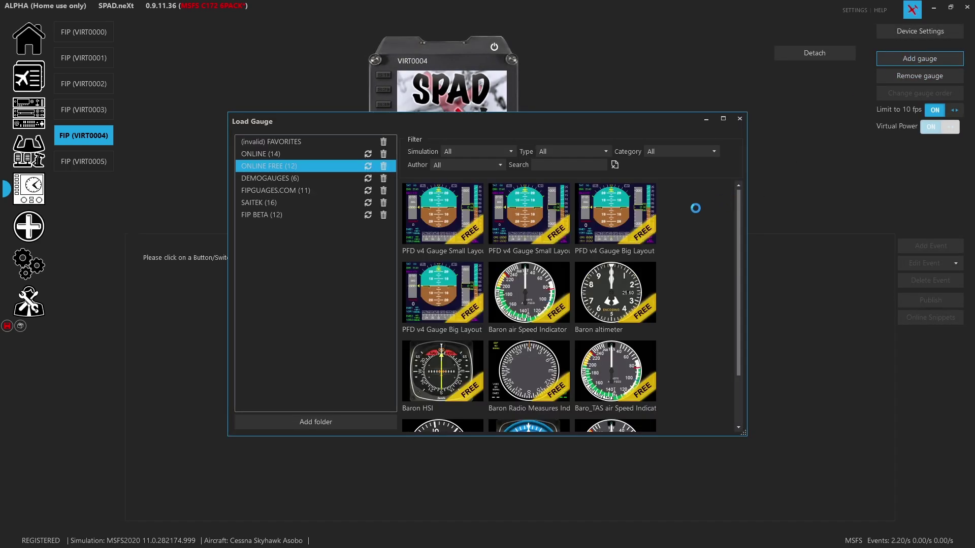
pyautogui.scroll(-2, 630, 315)
pyautogui.scroll(-1, 635, 318)
pyautogui.scroll(2, 636, 316)
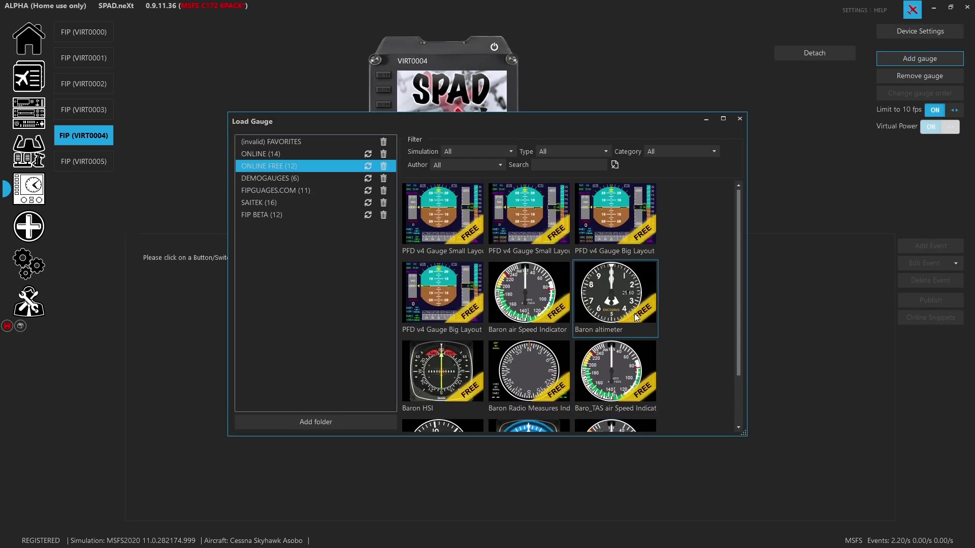
pyautogui.scroll(-2, 637, 313)
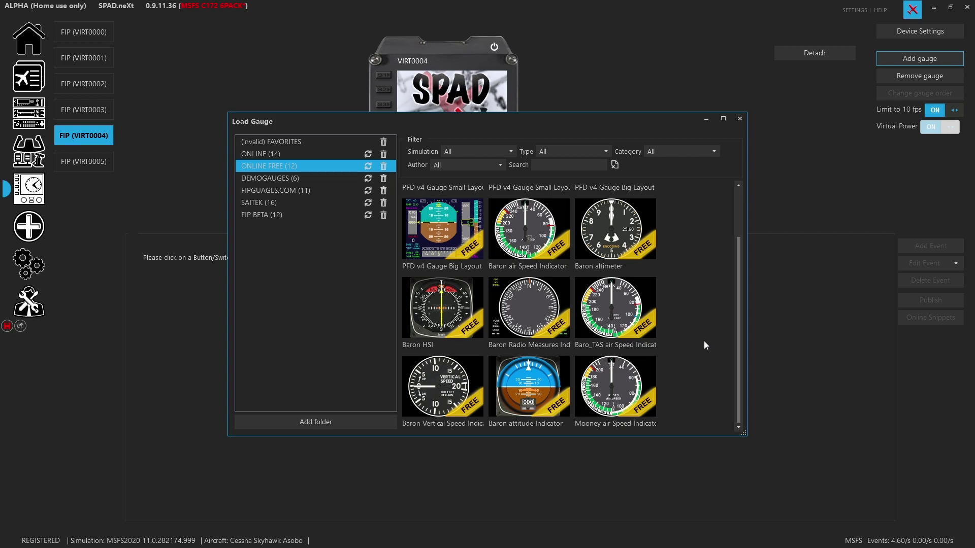
pyautogui.click(438, 398)
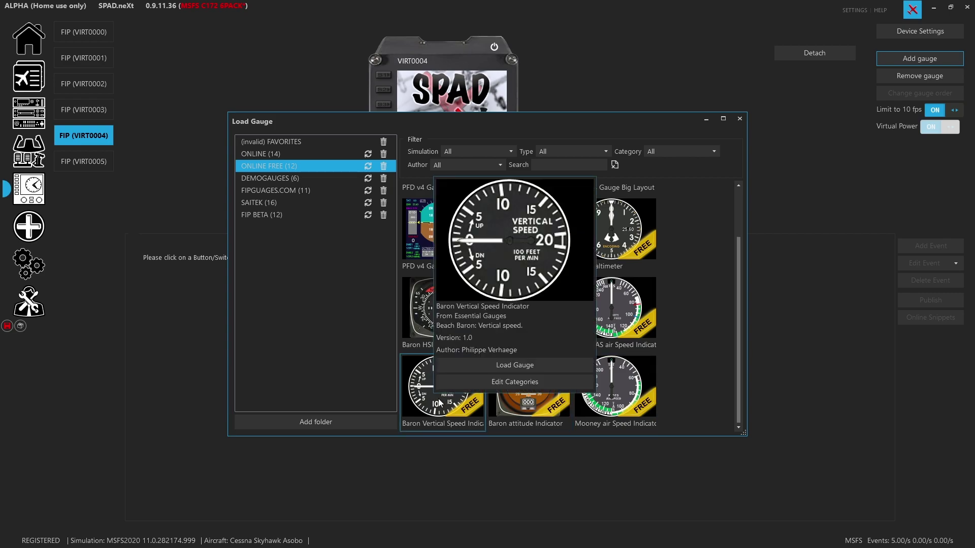
pyautogui.click(533, 366)
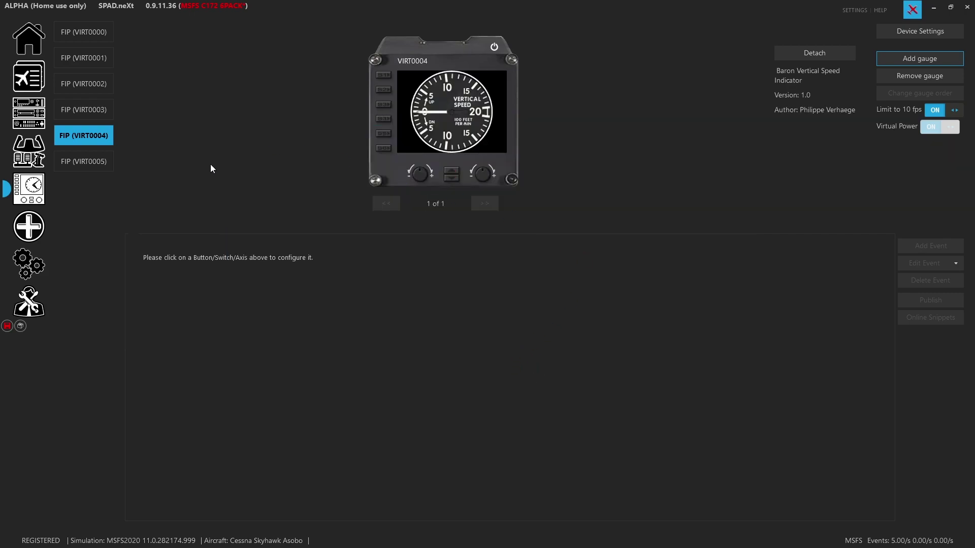
# Load the SAITEK Turn Indicator gauge onto virtual FIP VIRT0005
pyautogui.click(89, 163)
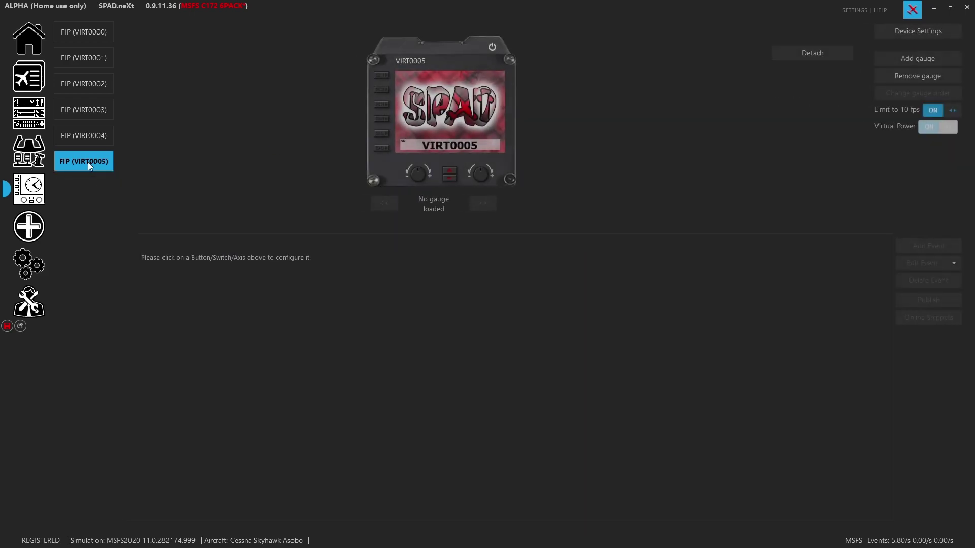
pyautogui.click(912, 60)
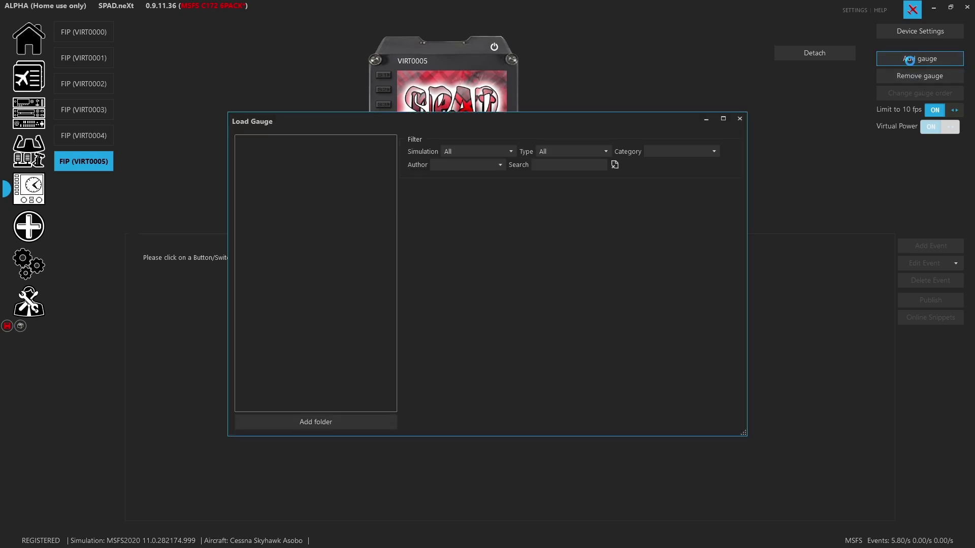
pyautogui.click(280, 203)
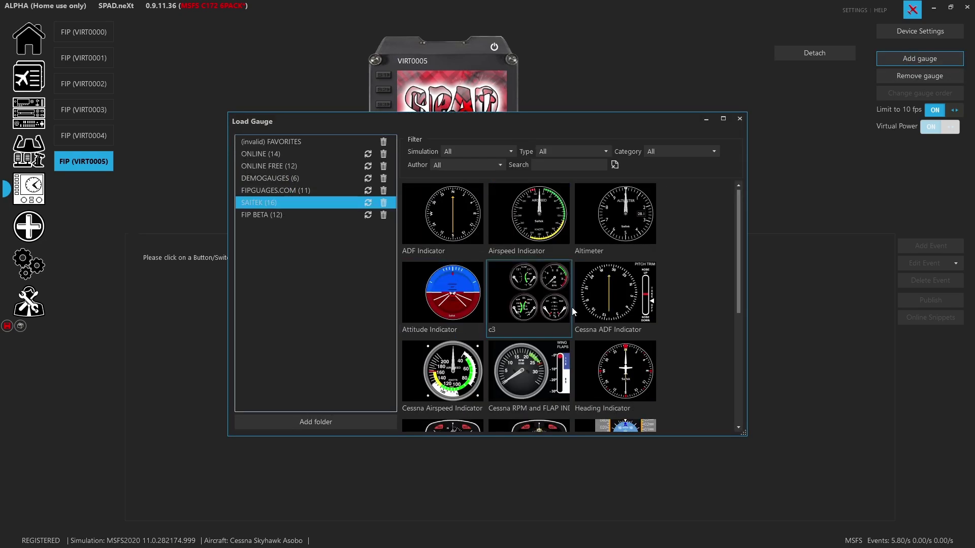
pyautogui.scroll(-5, 690, 325)
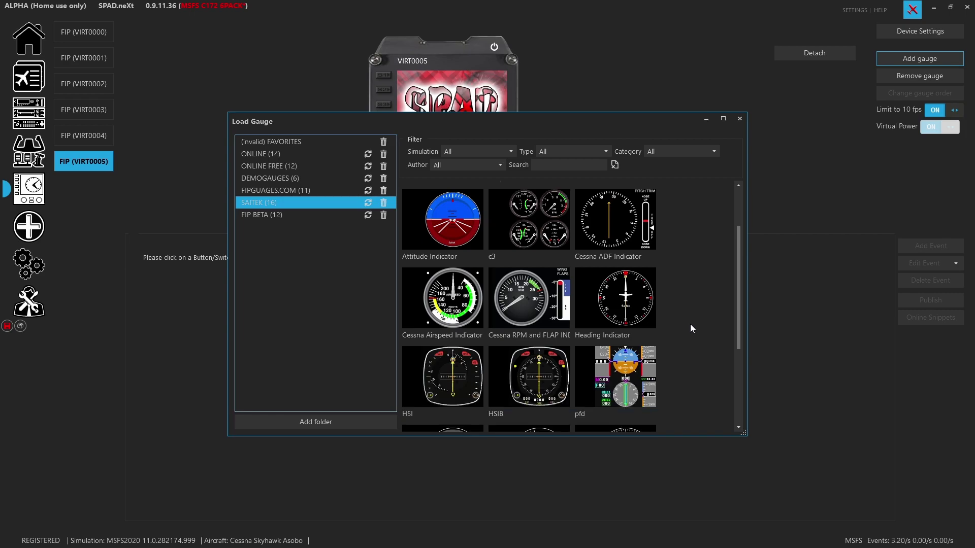
pyautogui.click(446, 321)
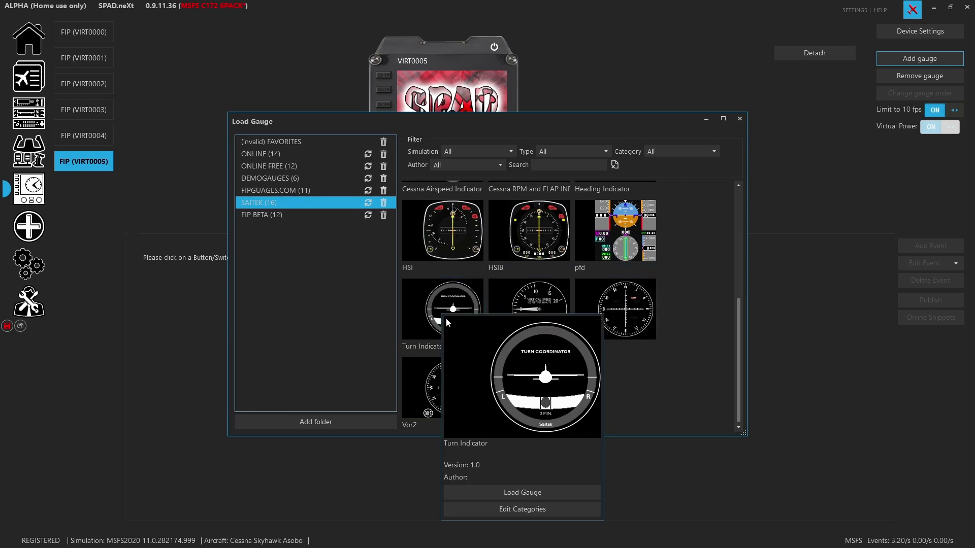
pyautogui.click(504, 492)
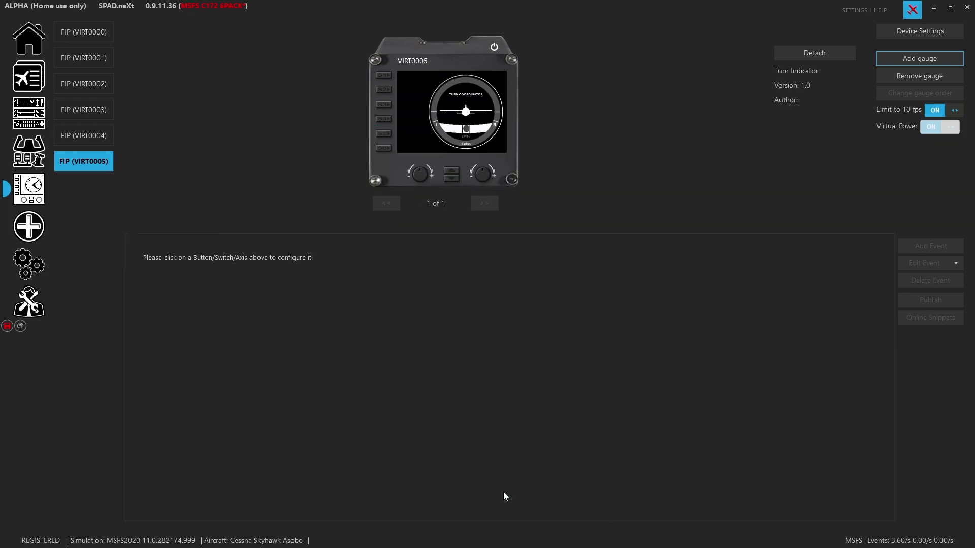
# Save, review VIRT0000's S1 button and dial events, save again, then detach its attitude indicator
pyautogui.click(7, 326)
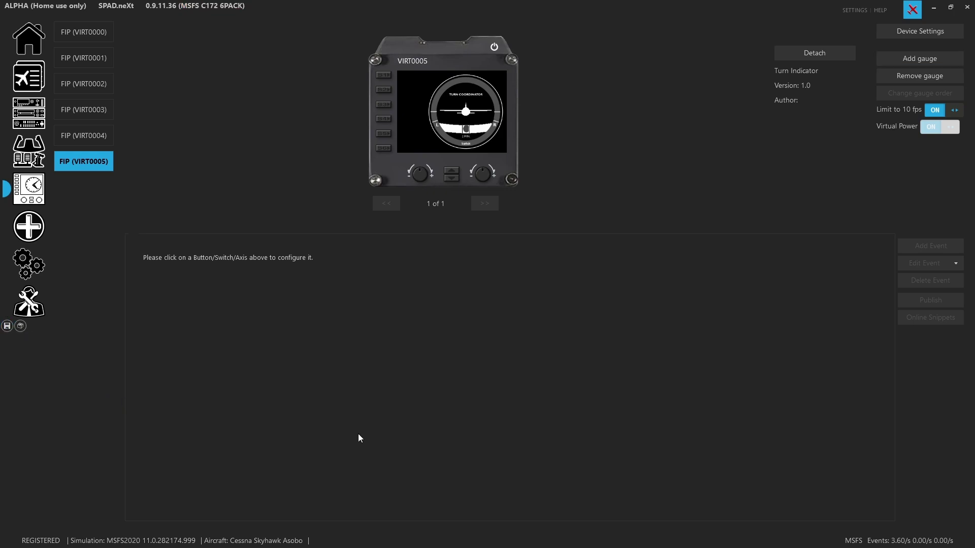
pyautogui.click(384, 75)
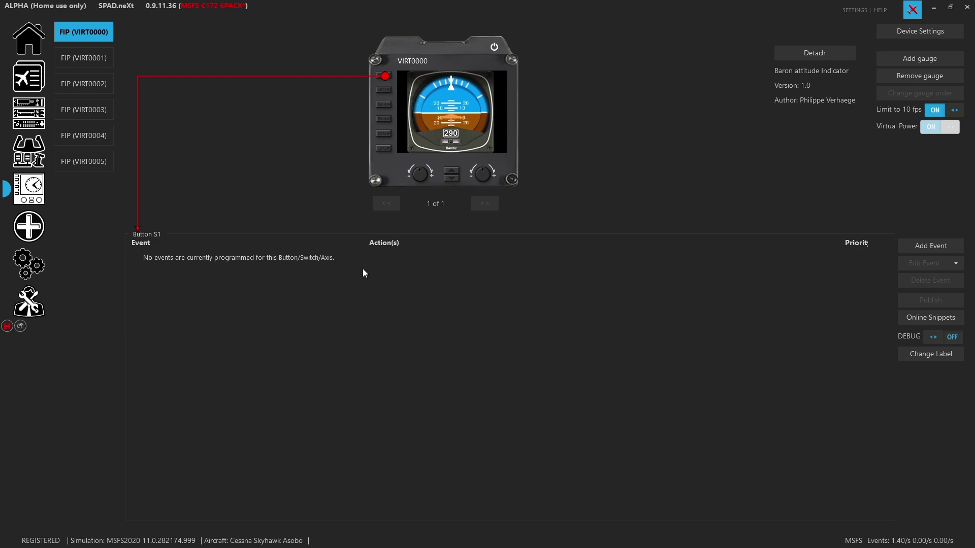
pyautogui.click(421, 176)
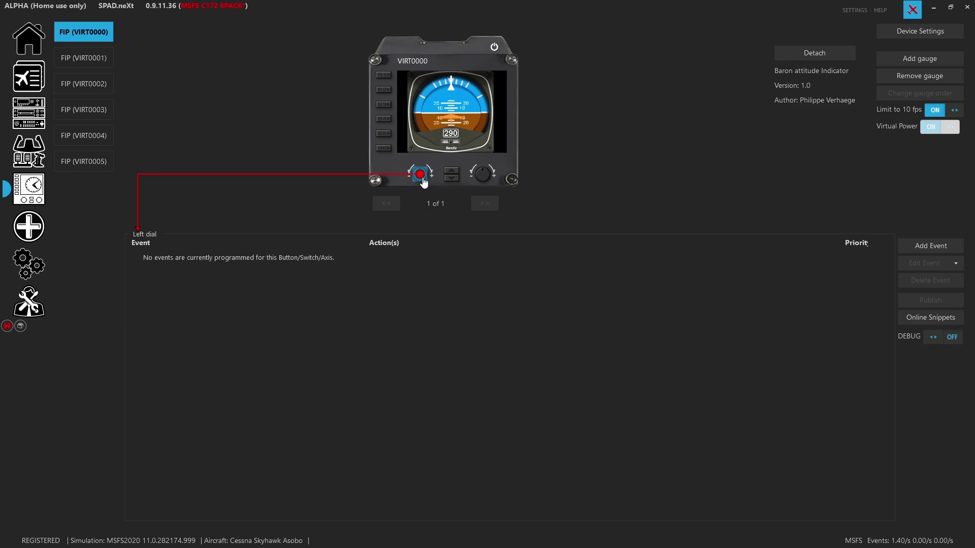
pyautogui.click(485, 175)
pyautogui.hotkey('ctrl', 's')
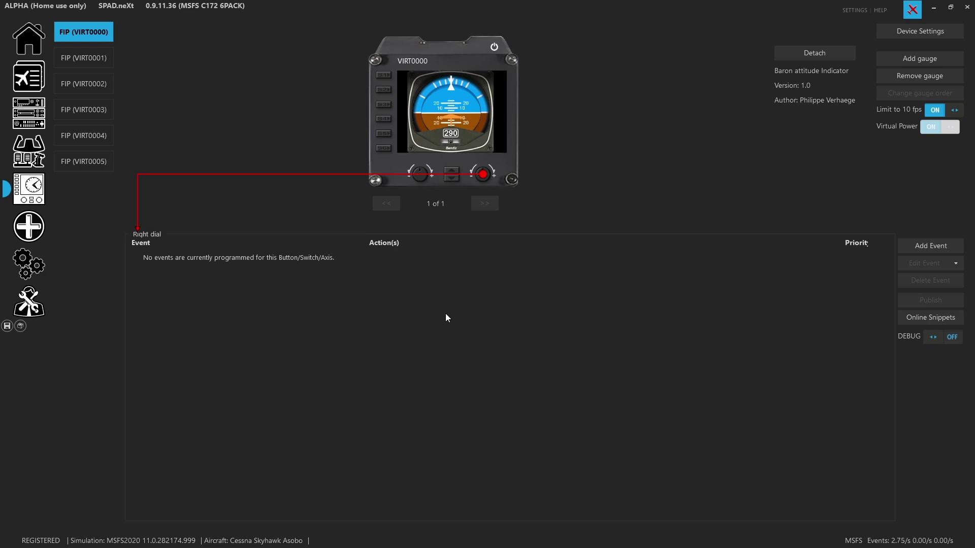
pyautogui.click(814, 59)
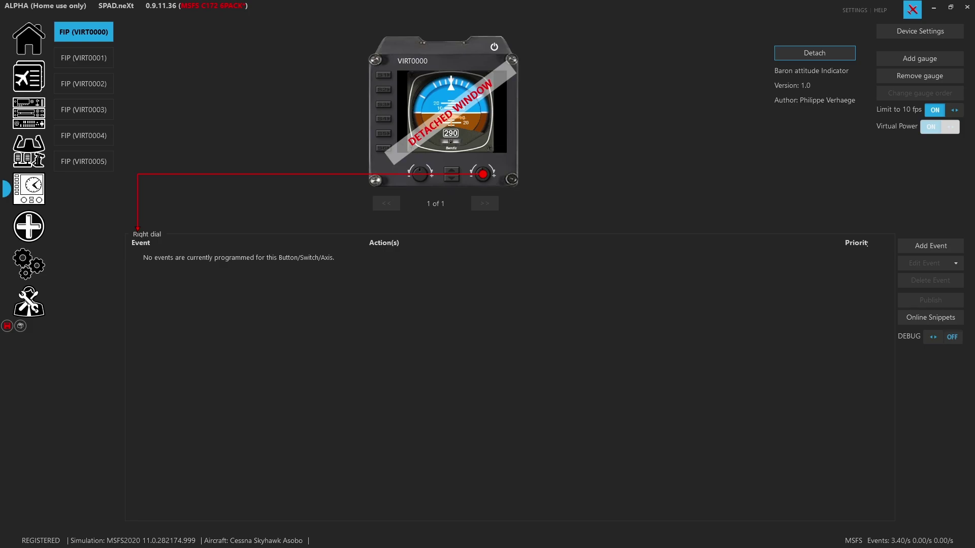
# Move the floating attitude indicator to the lower left and detach VIRT0001's Baron HSI
pyautogui.moveTo(512, 75); pyautogui.dragTo(291, 354)
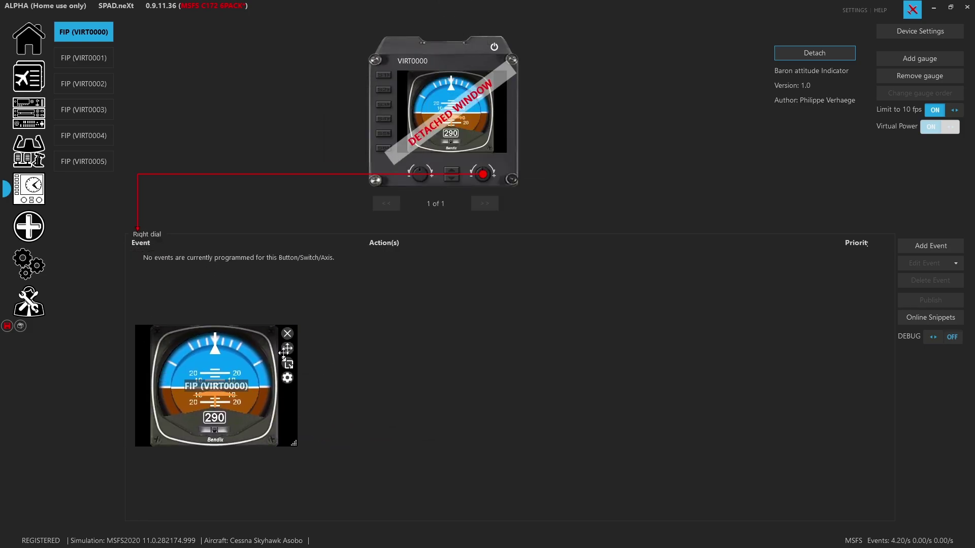
pyautogui.moveTo(288, 349); pyautogui.dragTo(342, 376)
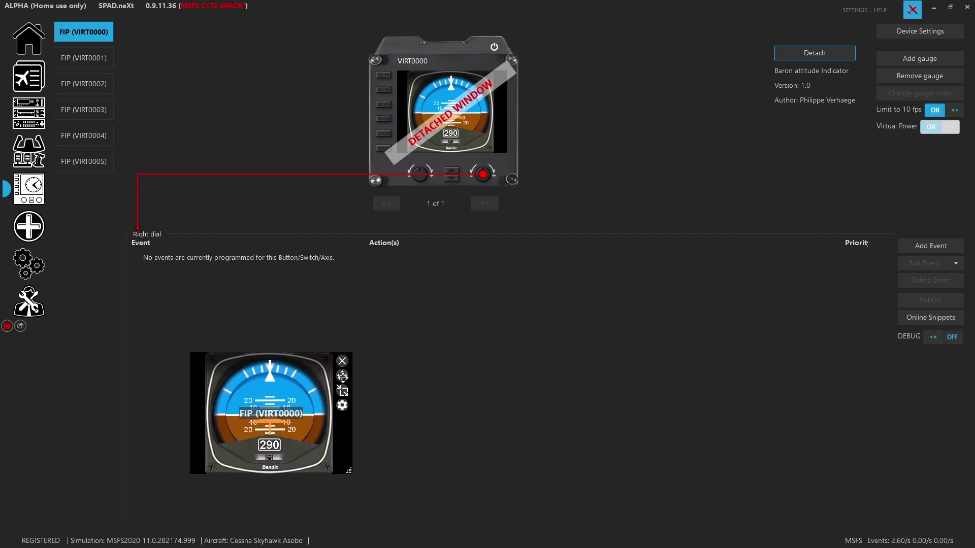
pyautogui.click(108, 59)
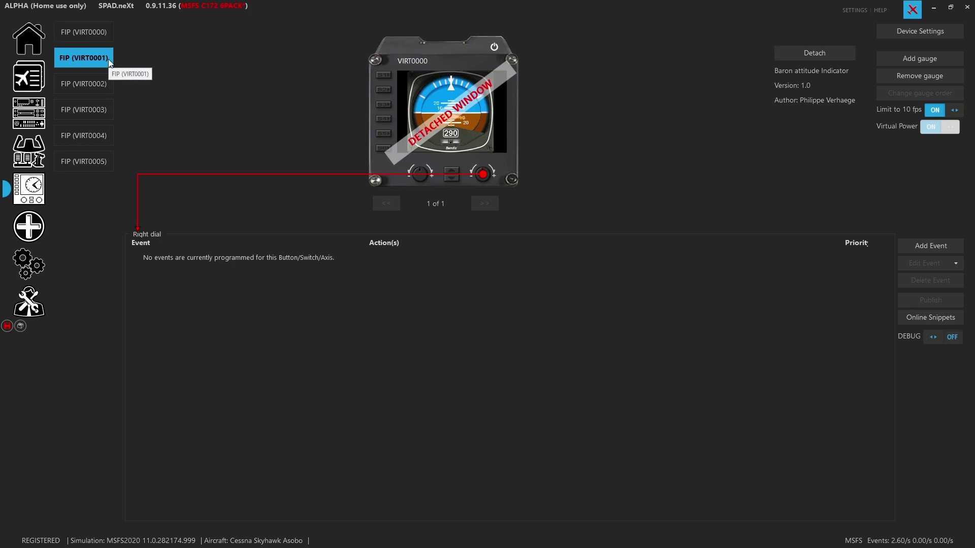
pyautogui.click(829, 54)
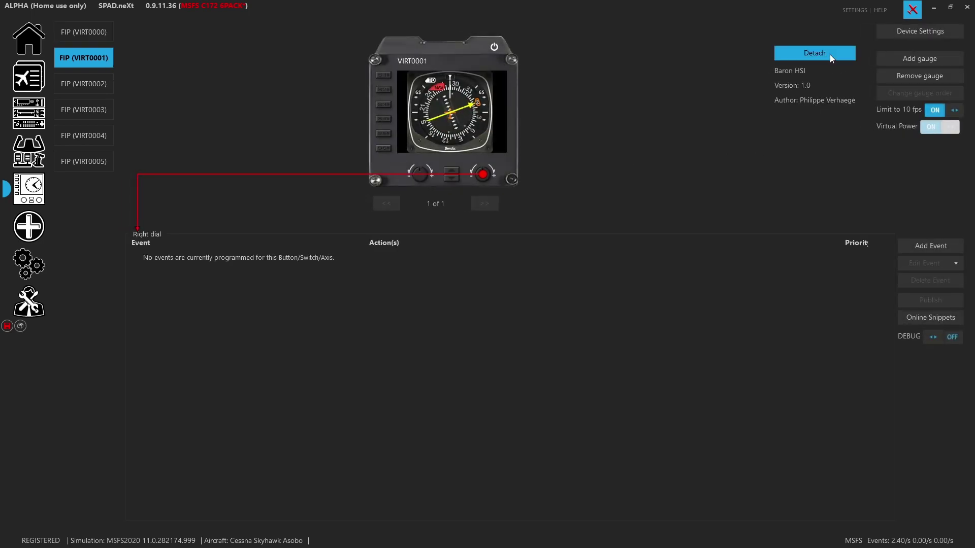
# Detach the airspeed, altimeter, vertical speed and Turn Indicator FIPs (VIRT0002–VIRT0005) as floating windows
pyautogui.click(104, 87)
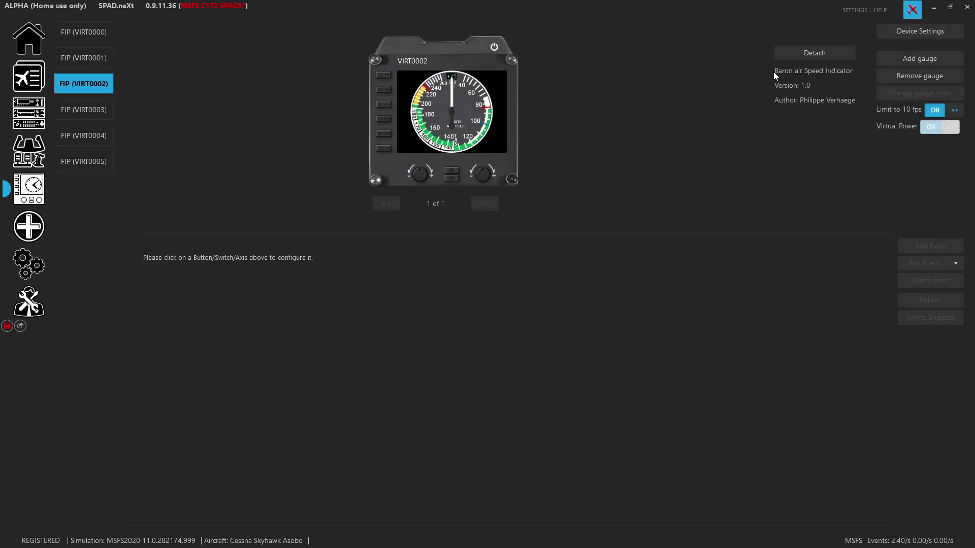
pyautogui.click(798, 54)
pyautogui.click(61, 103)
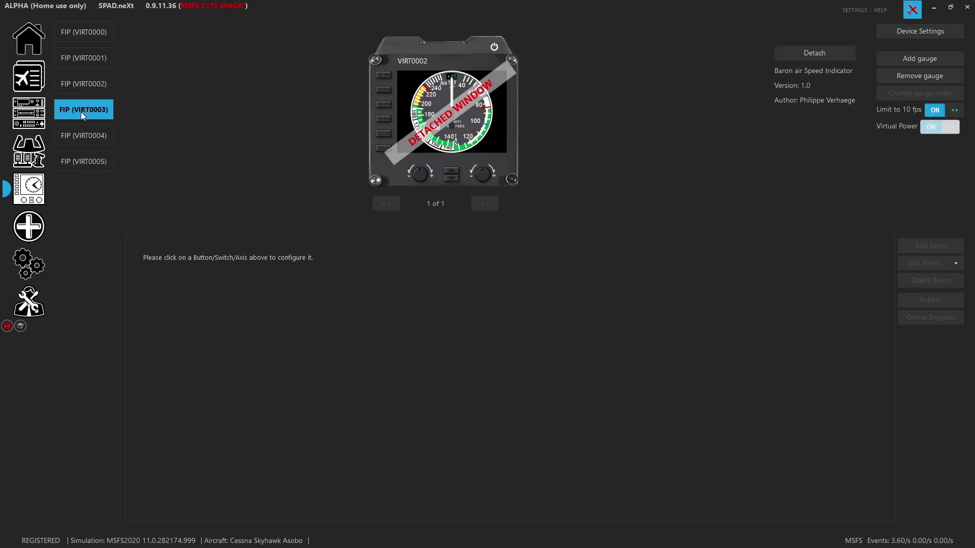
pyautogui.click(818, 53)
pyautogui.click(94, 142)
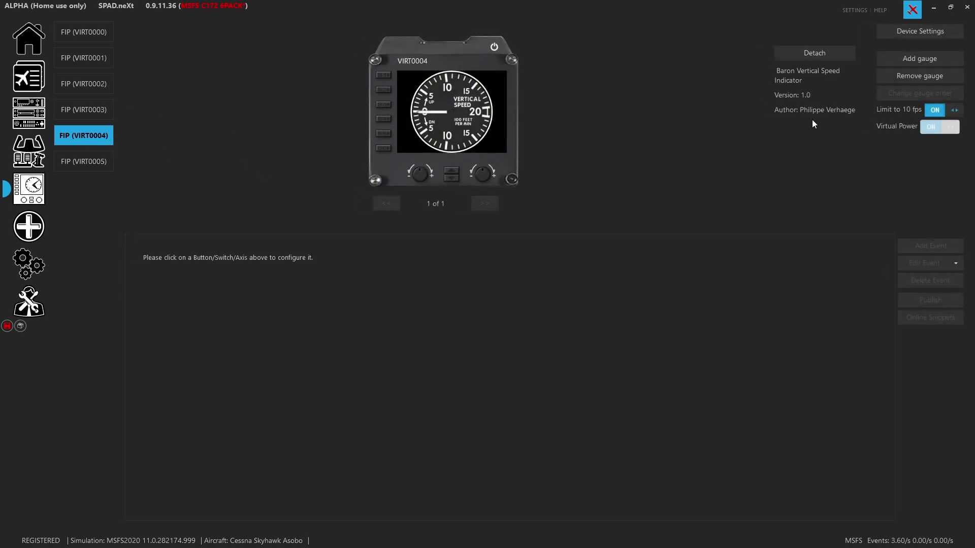
pyautogui.click(815, 53)
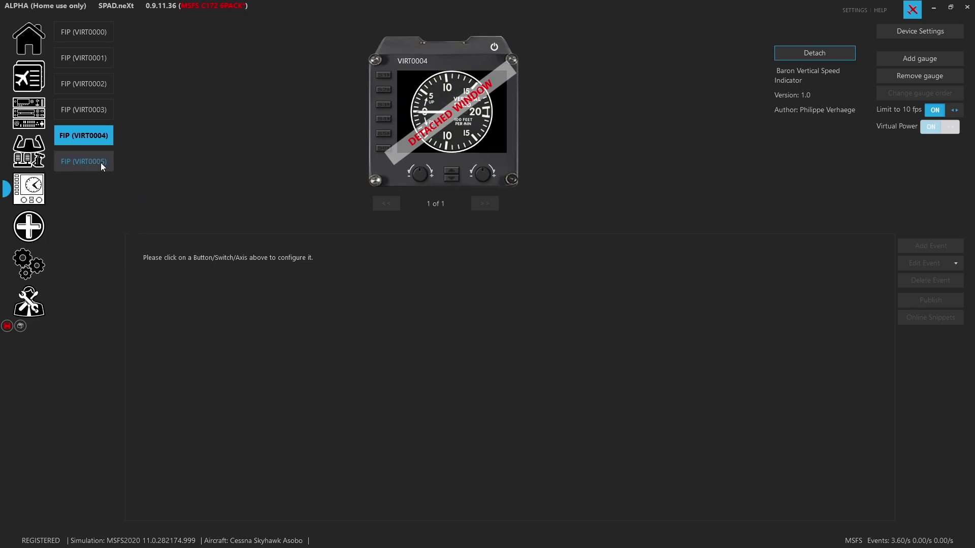
pyautogui.click(101, 163)
pyautogui.click(803, 52)
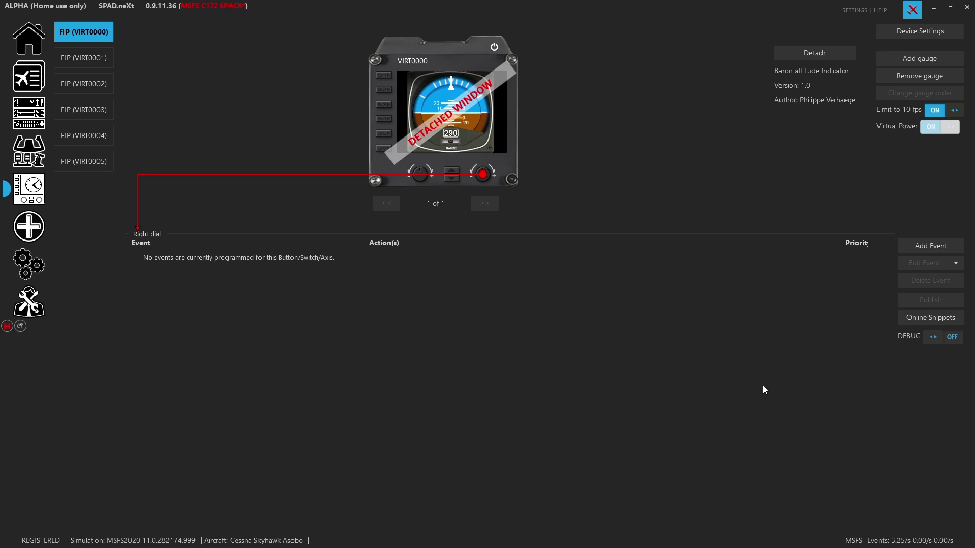
# Switch the Limit to 10 fps toggle OFF on each FIP tab, VIRT0000 through VIRT0005
pyautogui.click(949, 113)
pyautogui.click(94, 63)
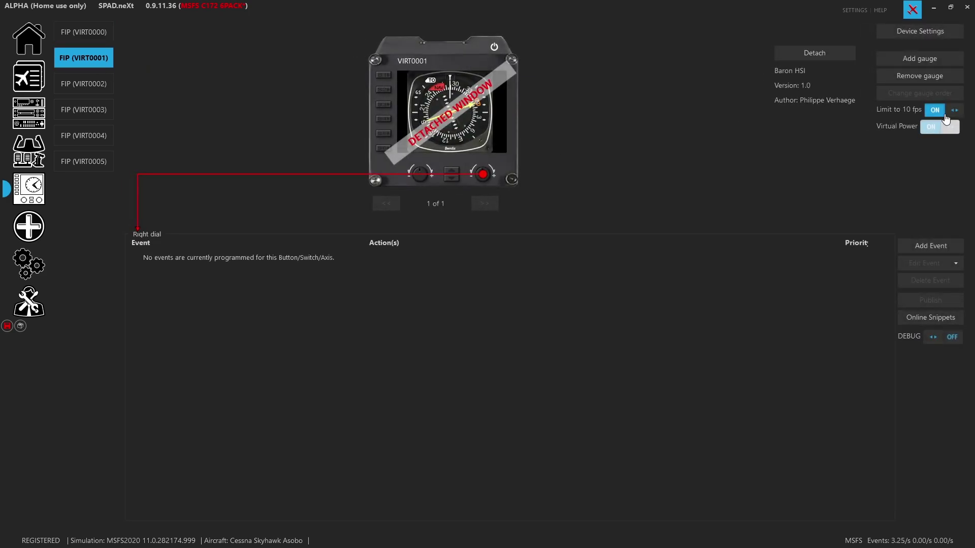
pyautogui.click(945, 113)
pyautogui.click(101, 87)
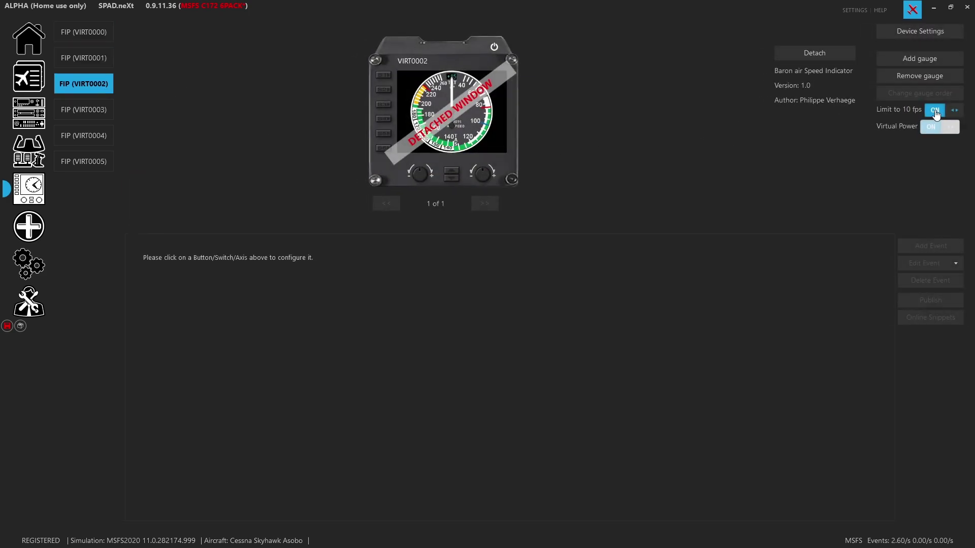
pyautogui.click(97, 111)
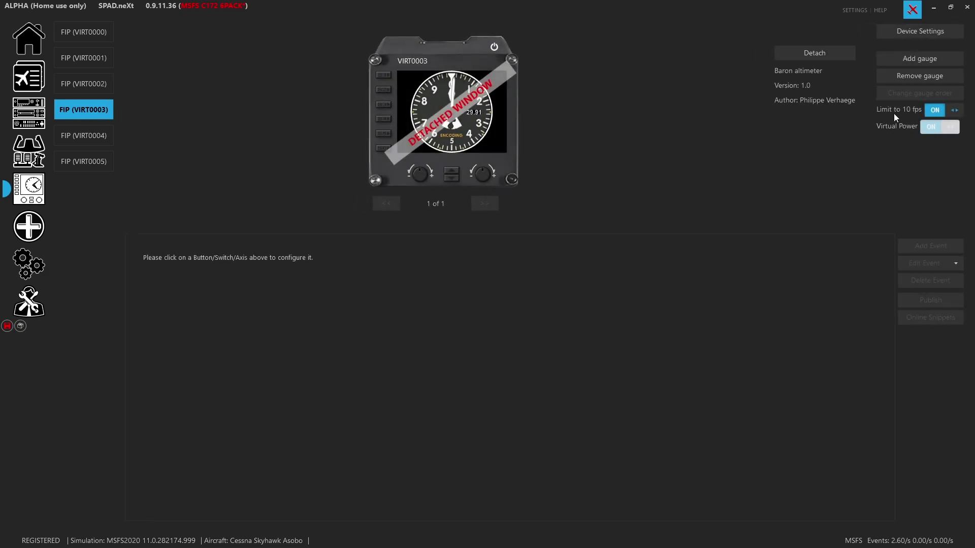
pyautogui.click(945, 113)
pyautogui.click(99, 137)
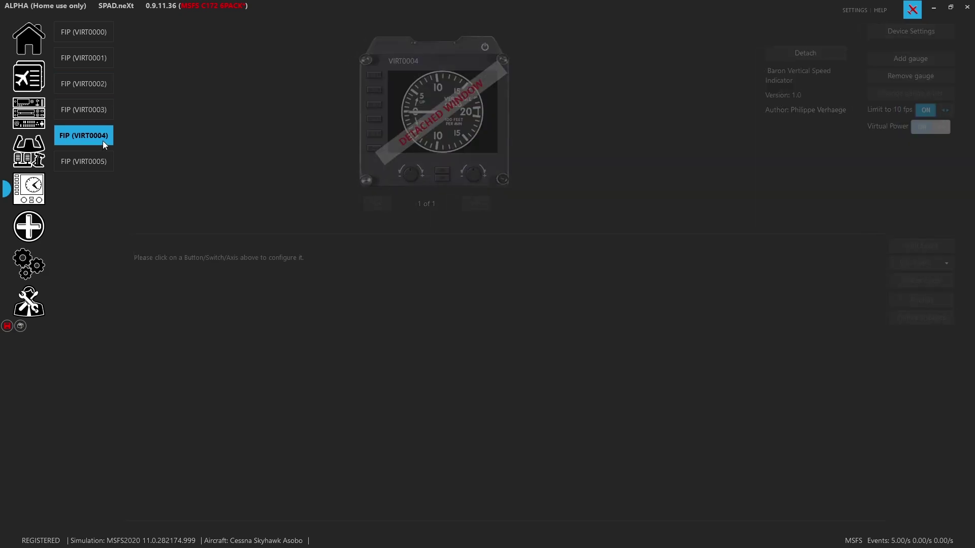
pyautogui.click(937, 111)
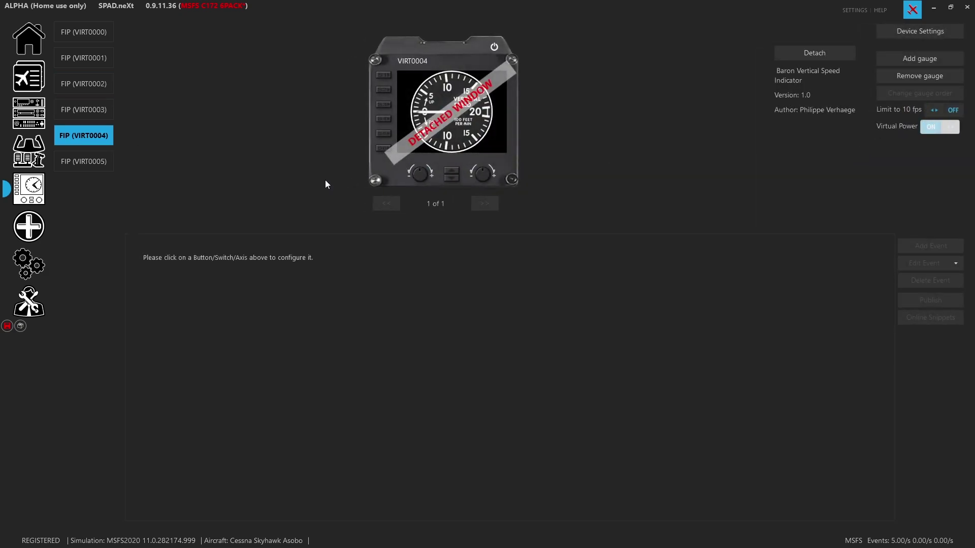
pyautogui.click(107, 166)
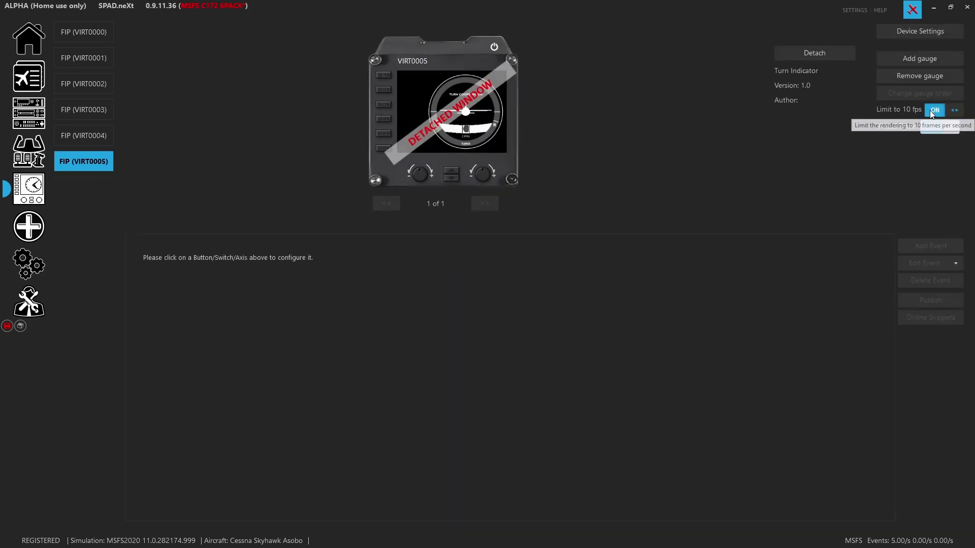
pyautogui.click(936, 111)
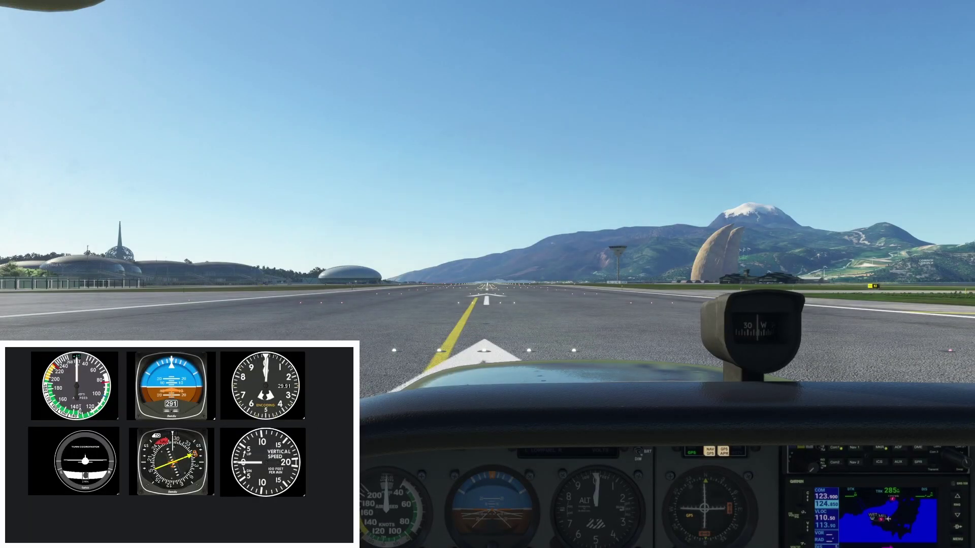